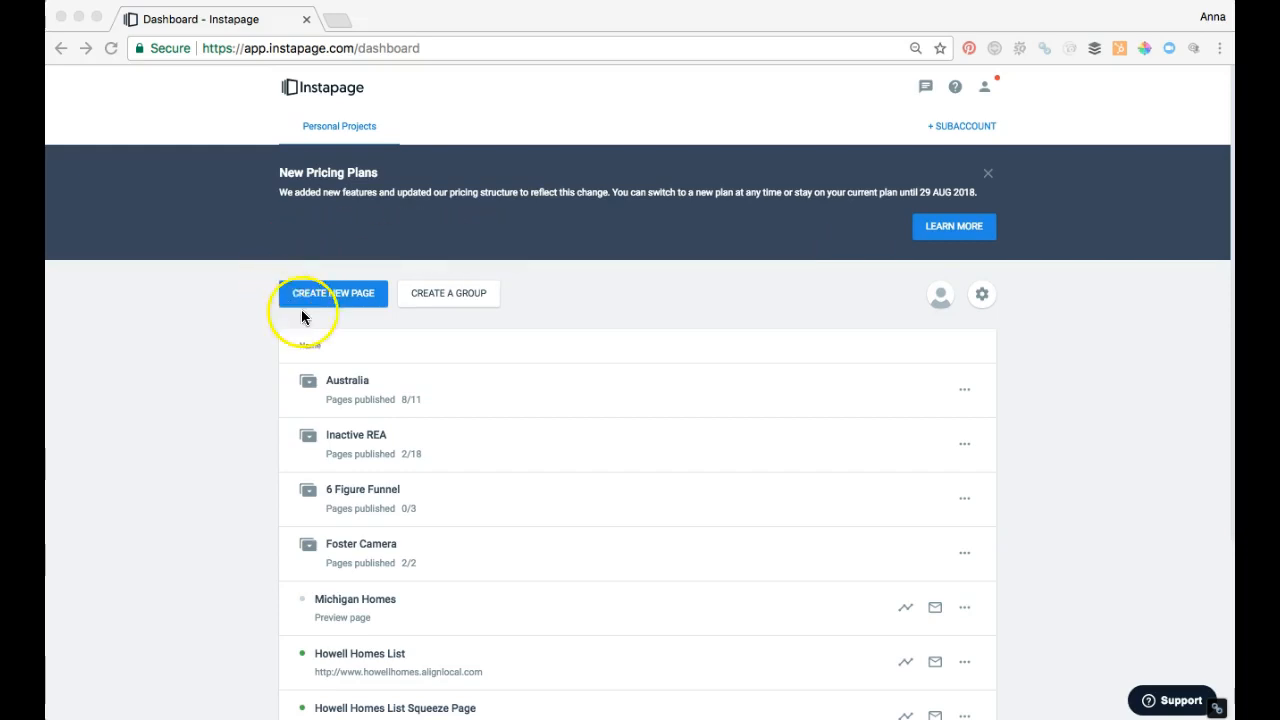
Step: Create a new landing page from the blank template and name it "Michigan Homes"
{"action": "left_click", "coordinate": [337, 293]}
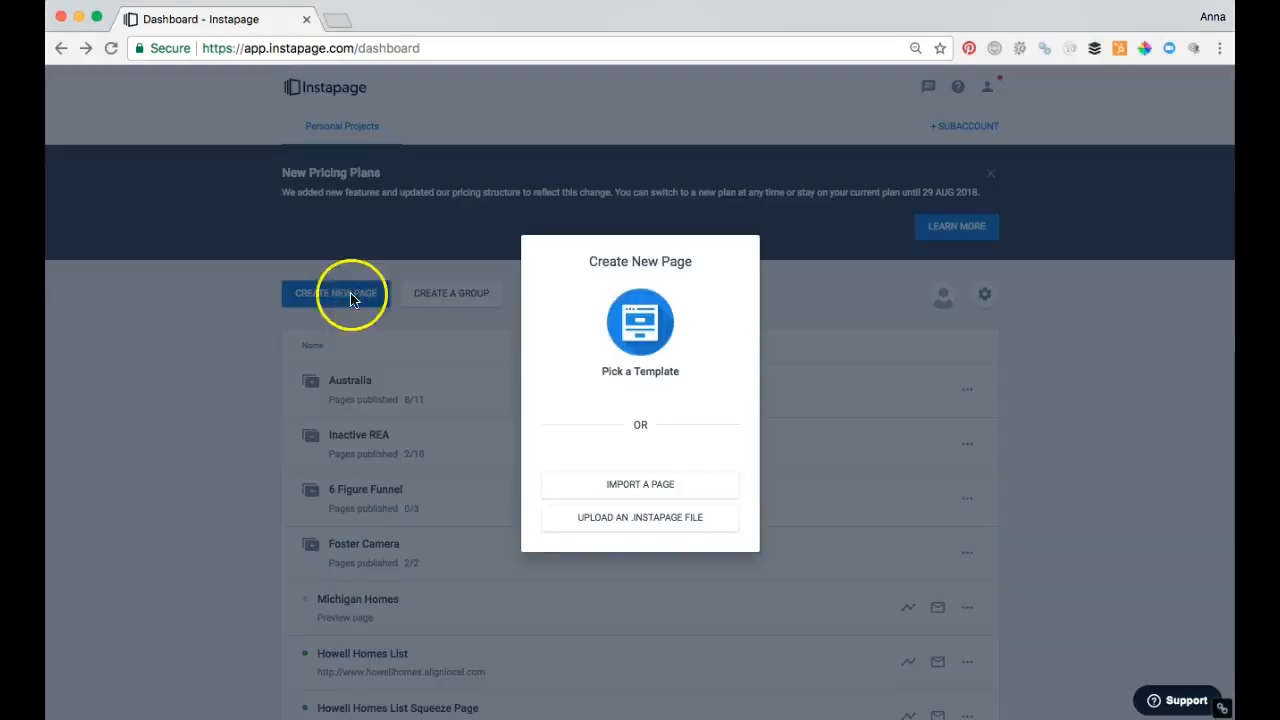
{"action": "left_click", "coordinate": [644, 328]}
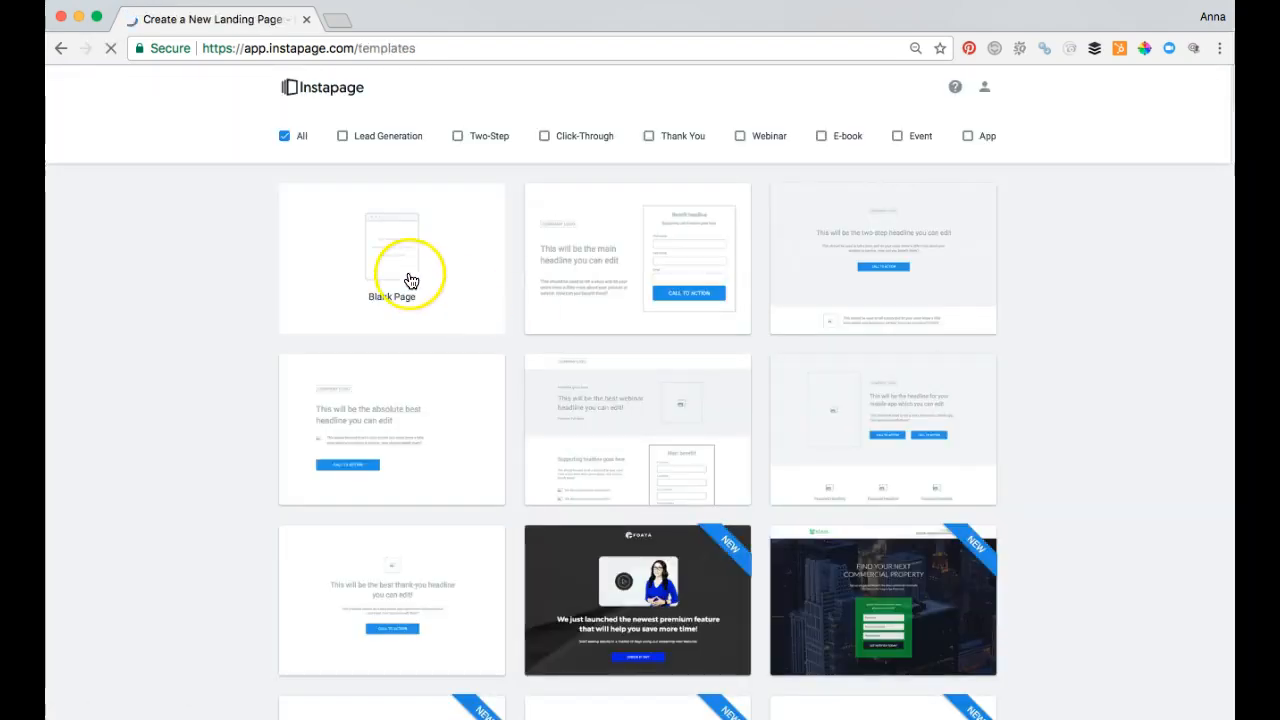
{"action": "left_click", "coordinate": [405, 272]}
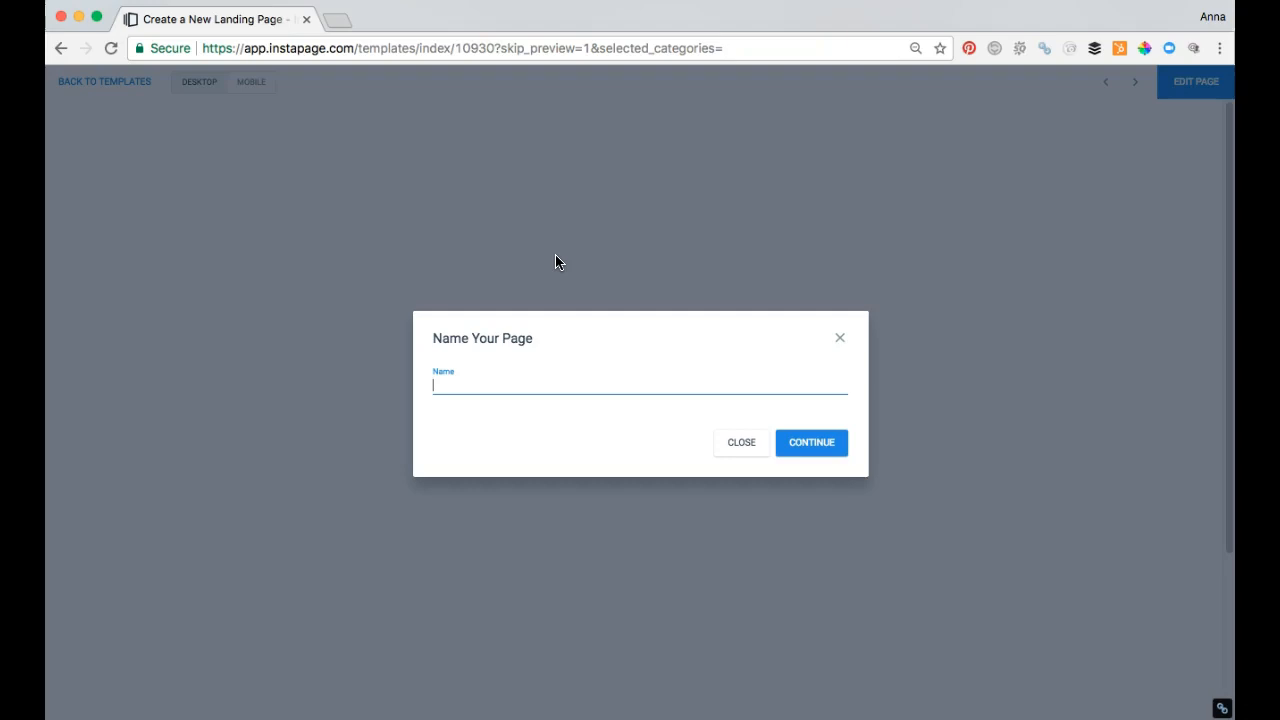
{"action": "type", "text": "Michigan"}
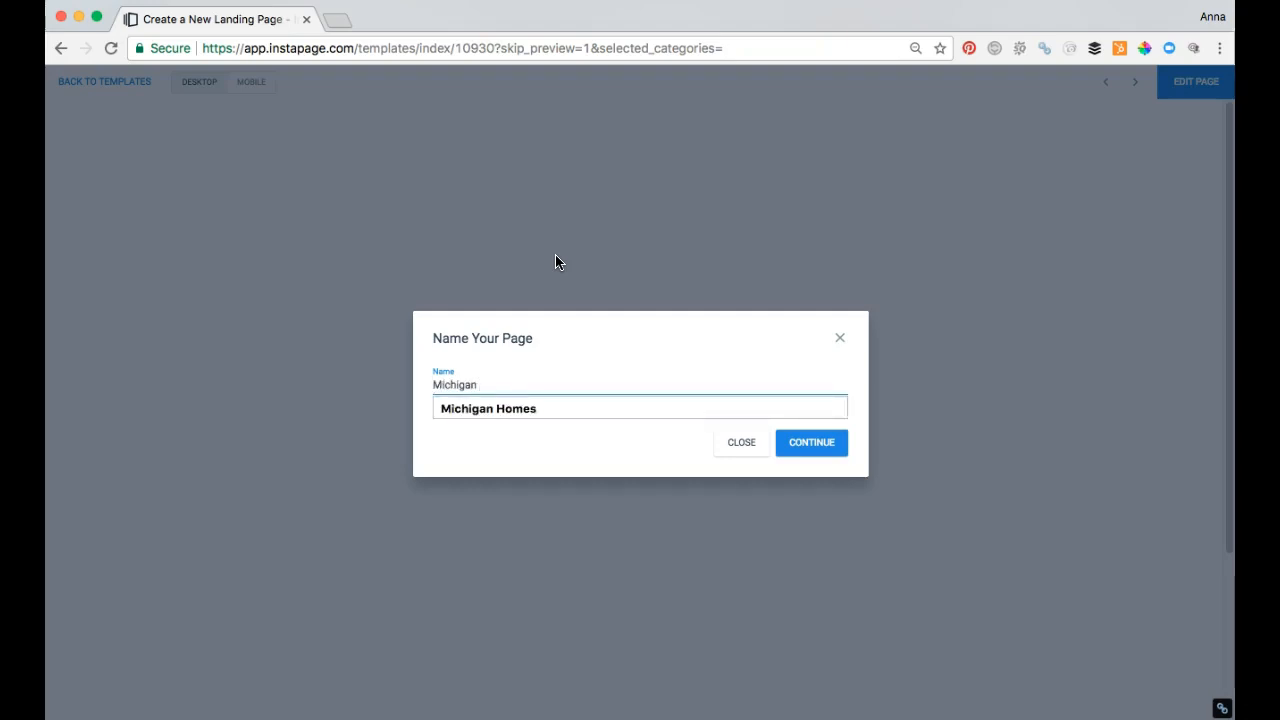
{"action": "left_click", "coordinate": [527, 410]}
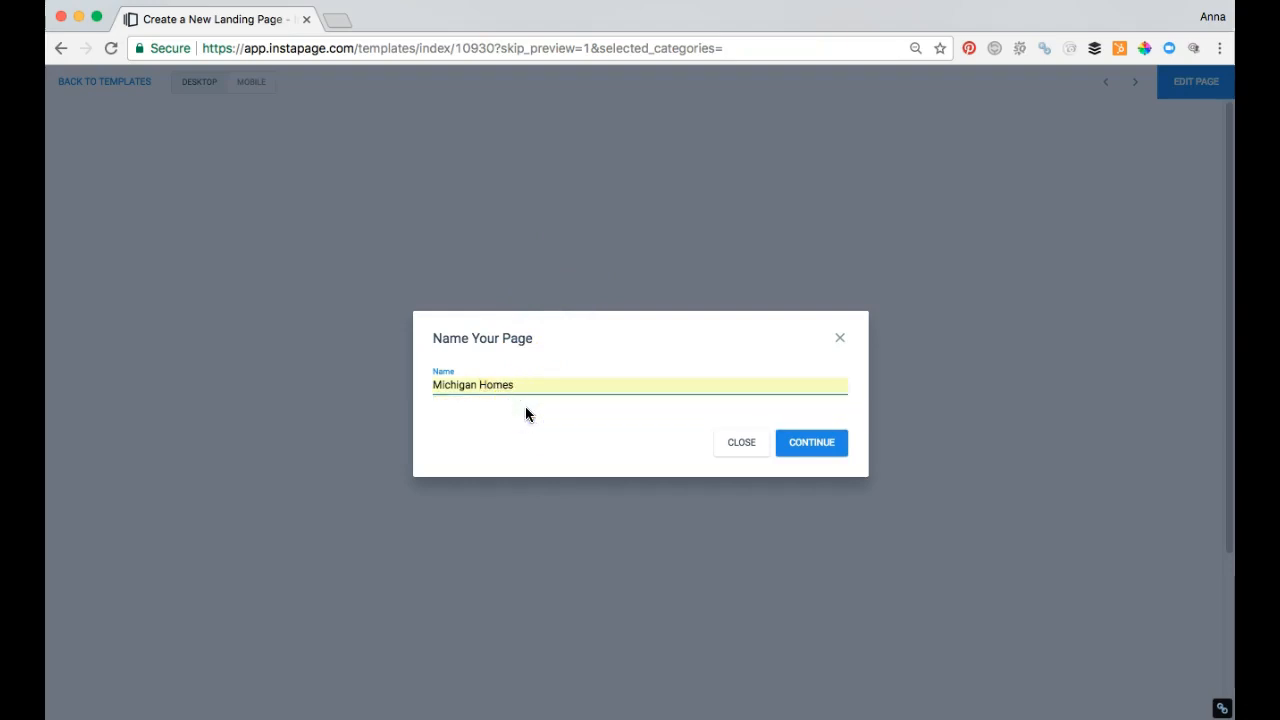
{"action": "left_click", "coordinate": [797, 445]}
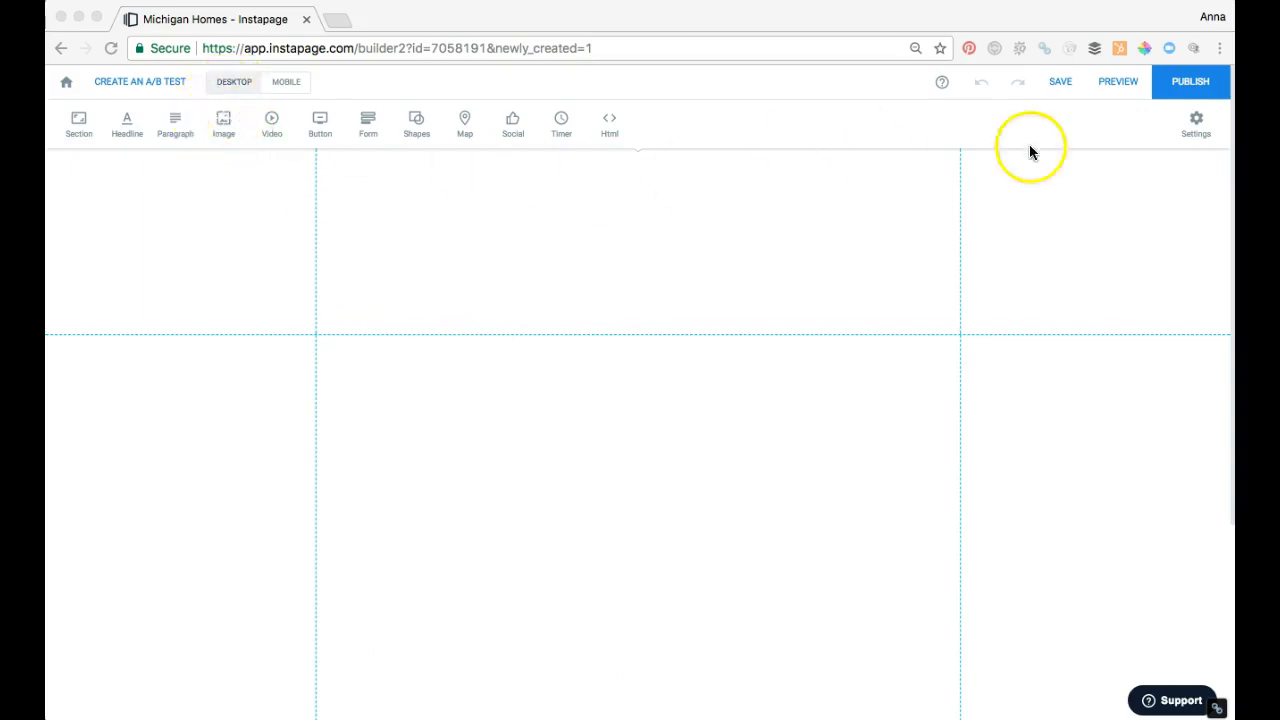
Step: Set the page background to the uploaded photo of the blue house with three garage doors at dusk
{"action": "left_click", "coordinate": [1197, 125]}
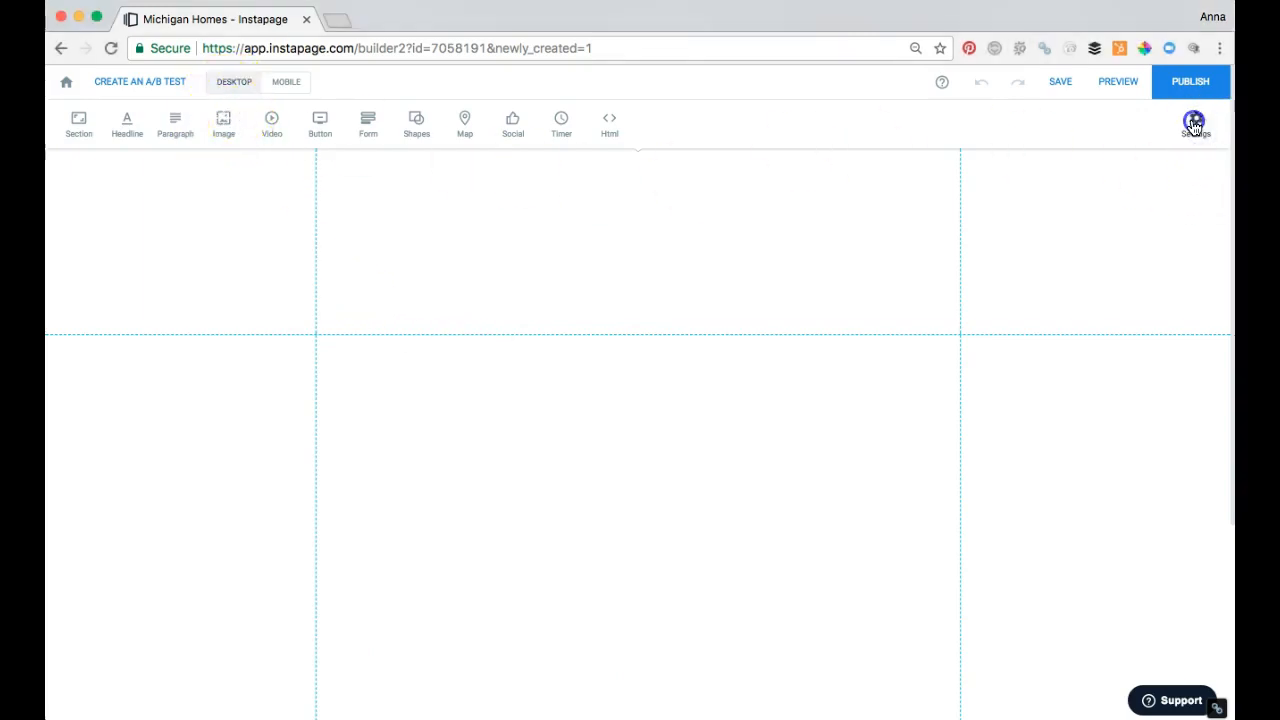
{"action": "left_click", "coordinate": [1196, 125]}
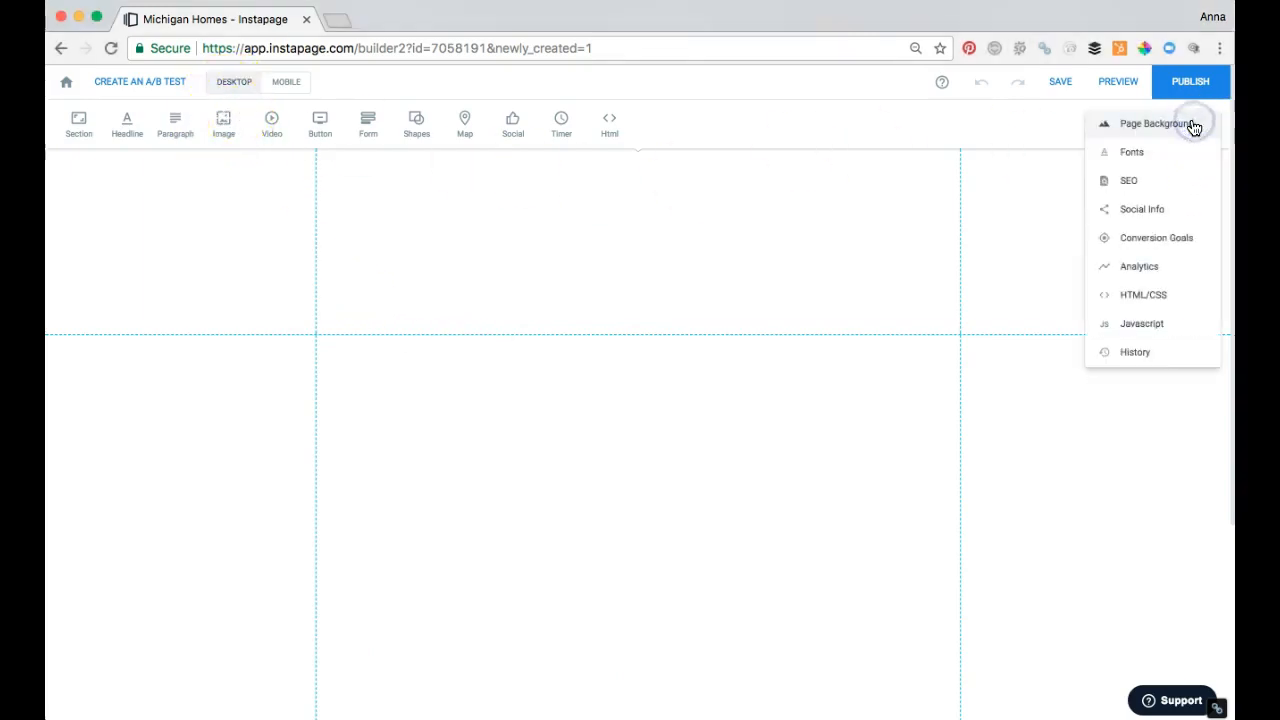
{"action": "left_click", "coordinate": [1137, 133]}
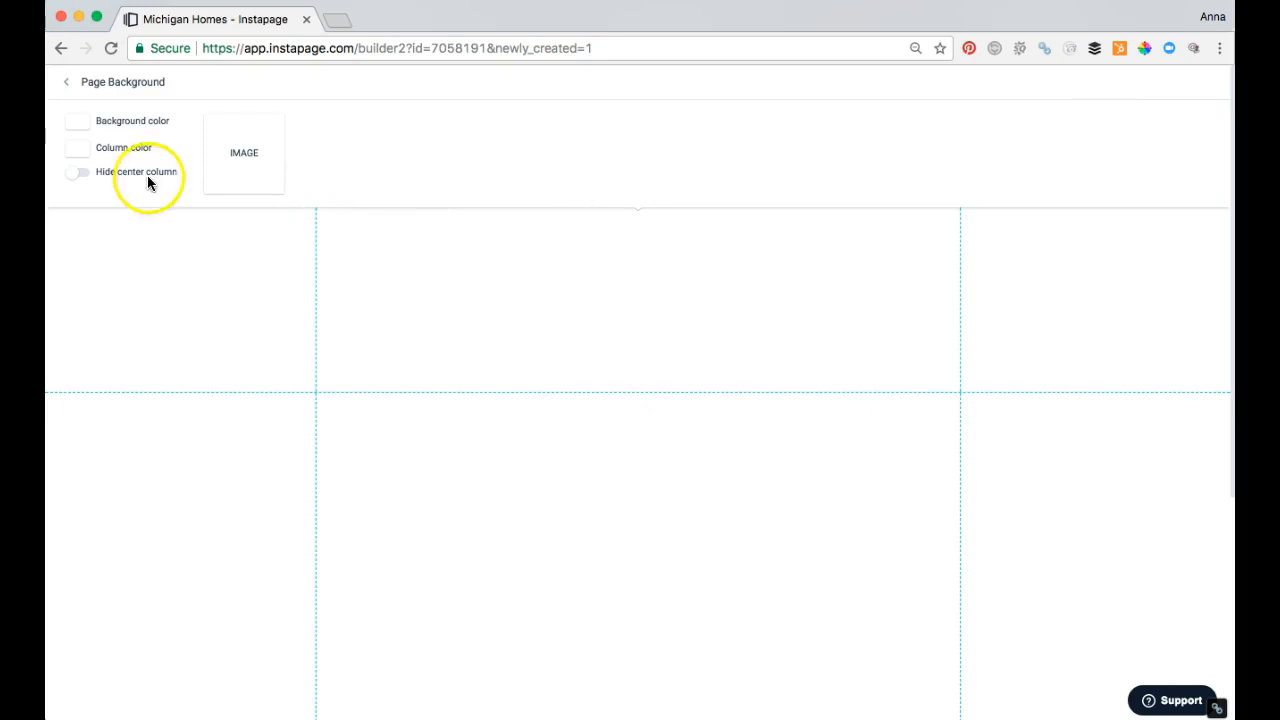
{"action": "left_click", "coordinate": [236, 160]}
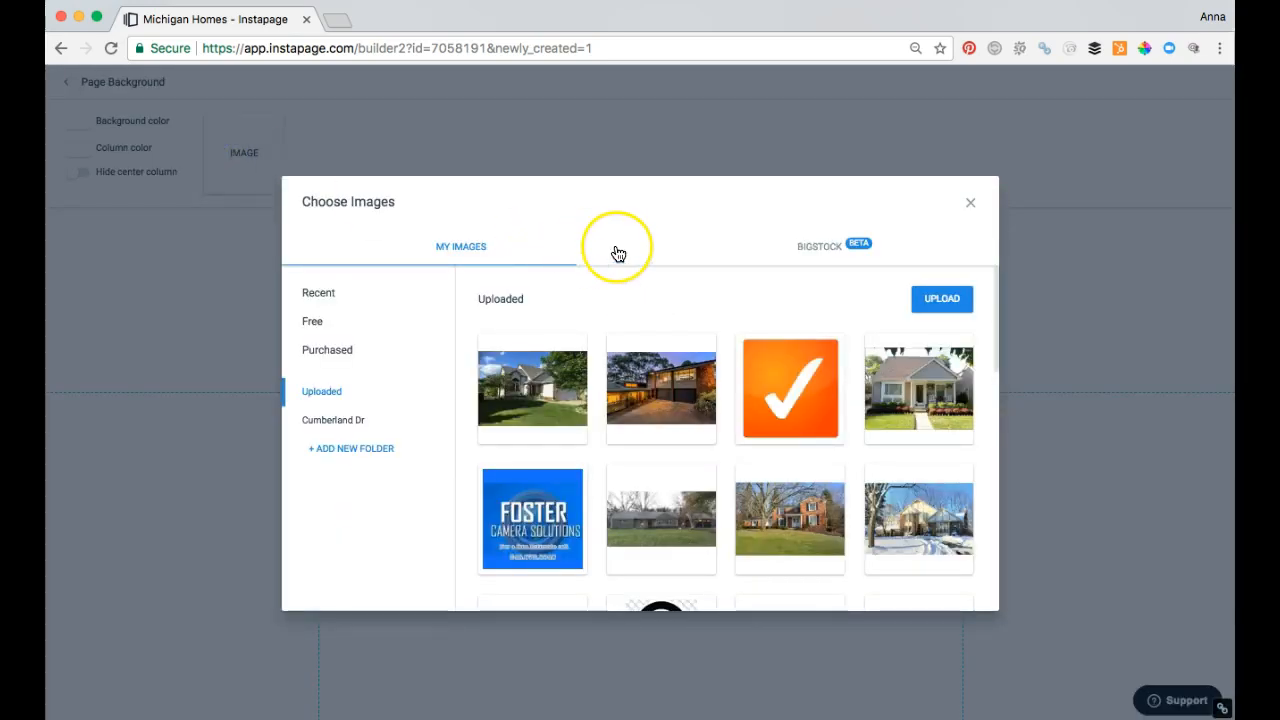
{"action": "scroll", "coordinate": [690, 371], "scroll_direction": "down", "scroll_amount": 10}
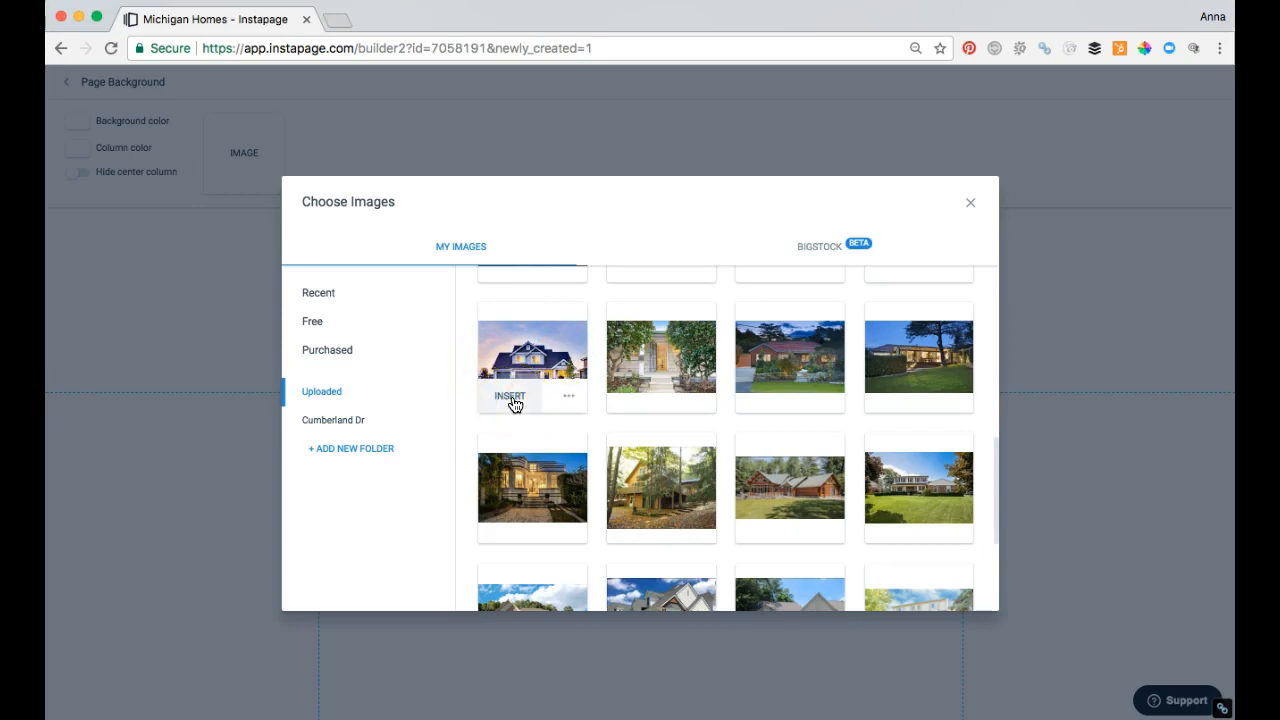
{"action": "left_click", "coordinate": [529, 355]}
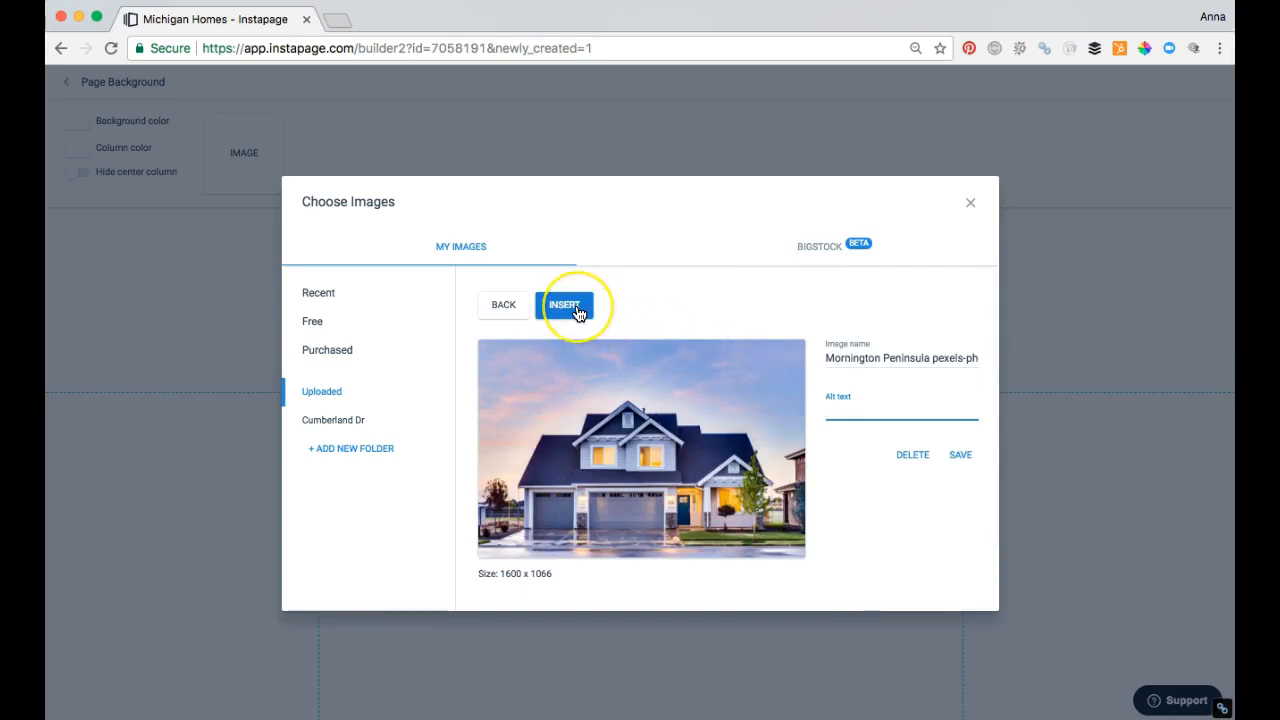
{"action": "left_click", "coordinate": [501, 306]}
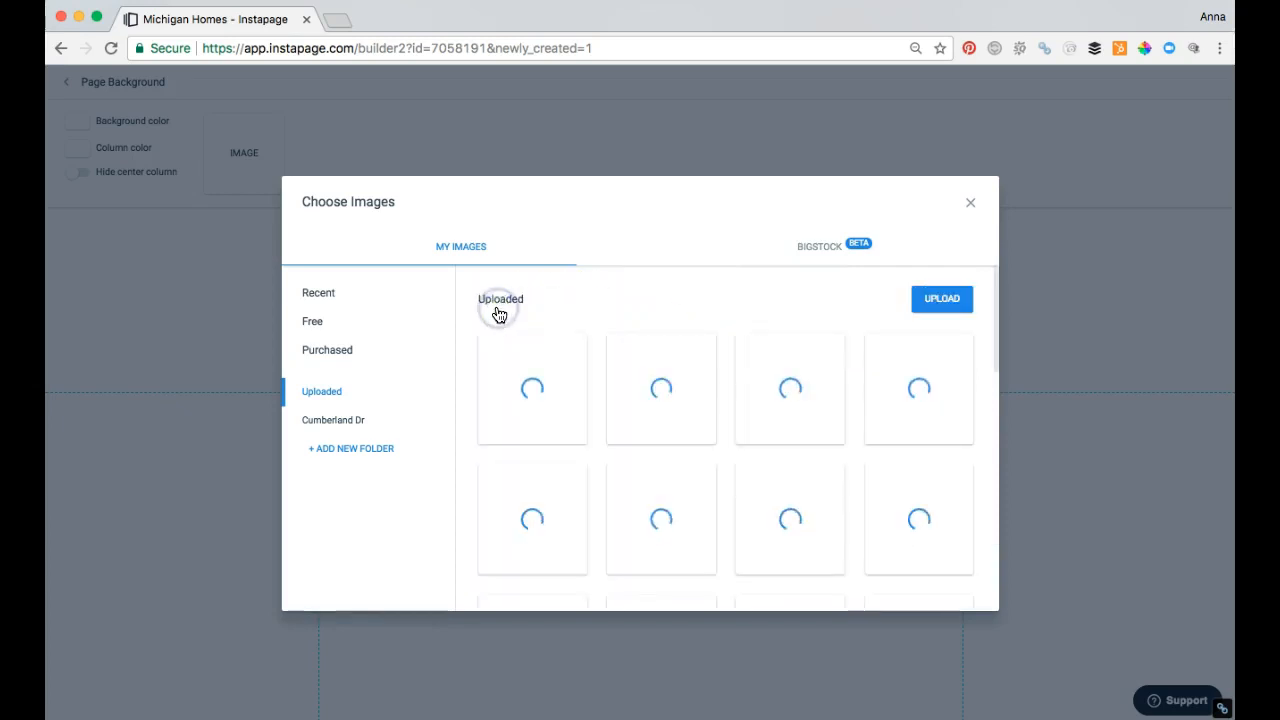
{"action": "scroll", "coordinate": [520, 377], "scroll_direction": "down", "scroll_amount": 5}
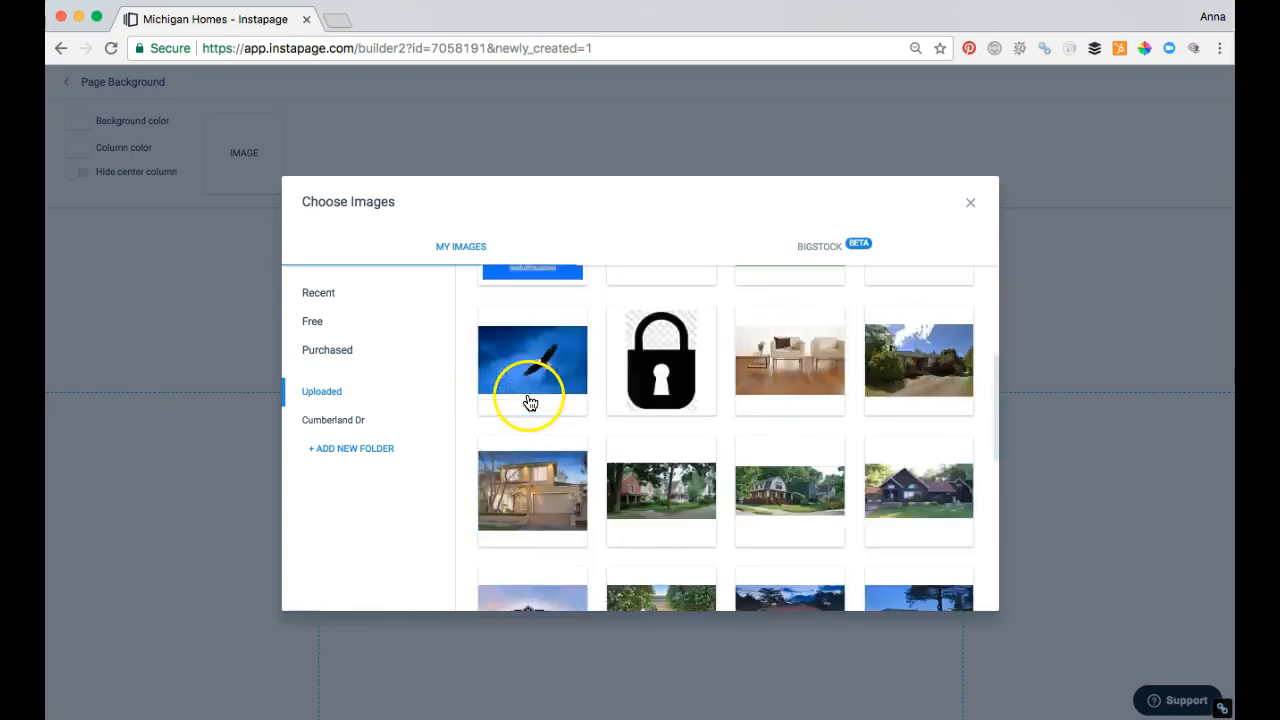
{"action": "left_click", "coordinate": [513, 522]}
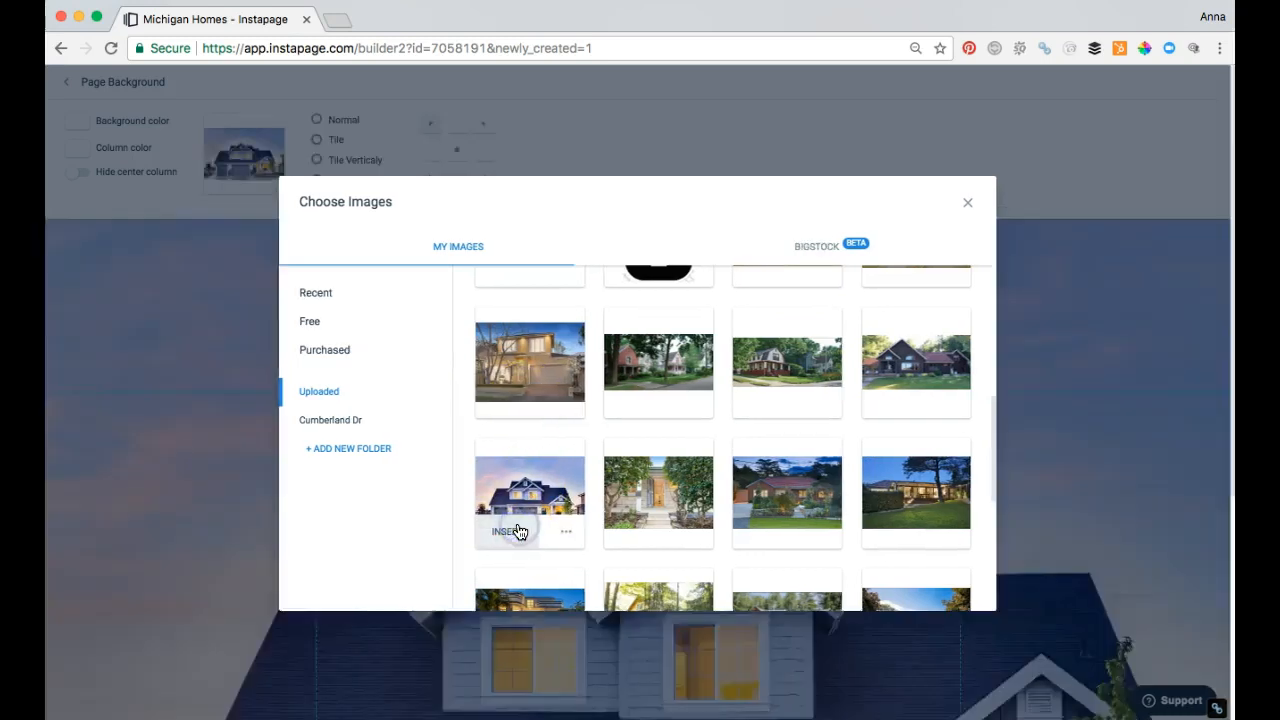
{"action": "left_click", "coordinate": [548, 374]}
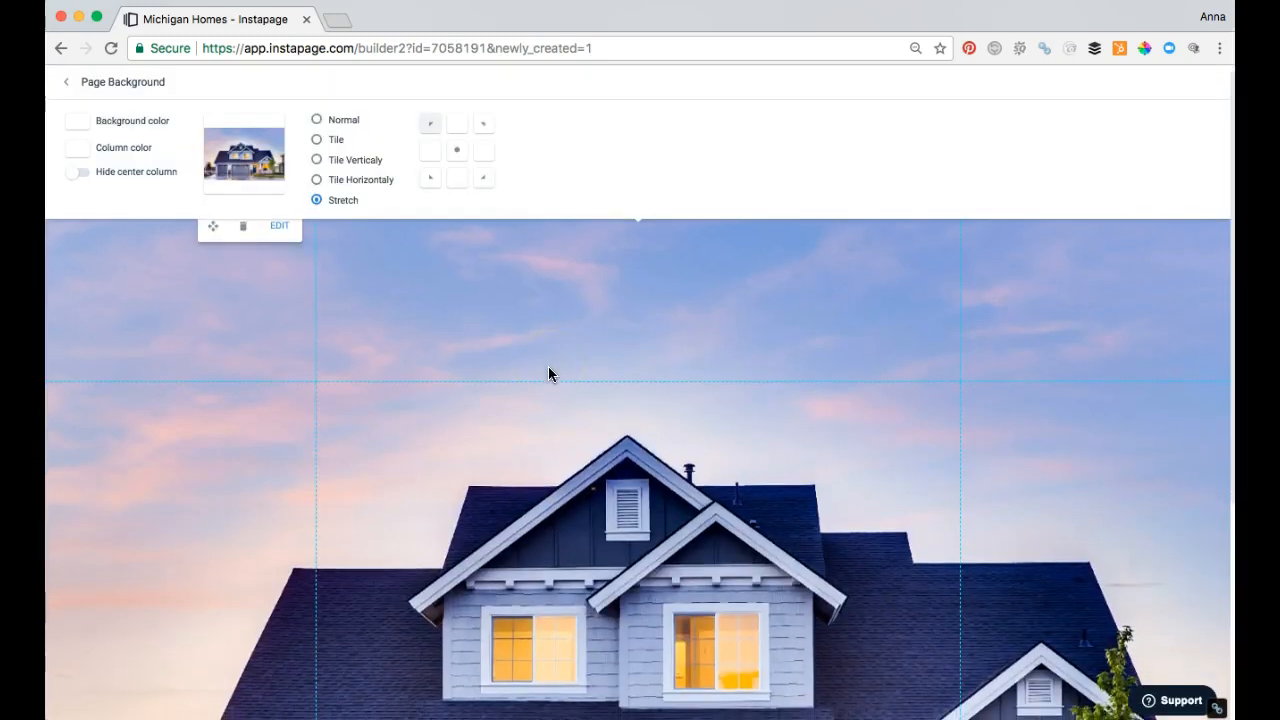
{"action": "left_click", "coordinate": [915, 388]}
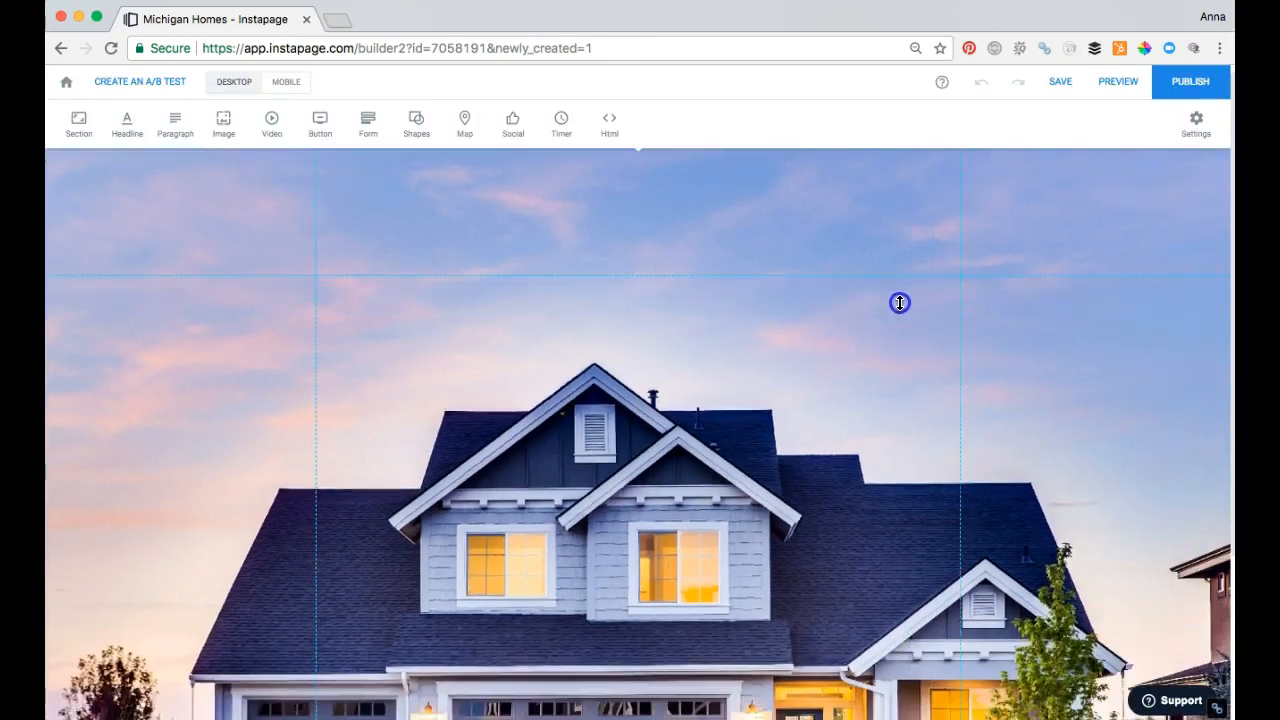
Step: Resize the first page section, reducing it to a narrow strip at the top of the page
{"action": "left_click_drag", "start_coordinate": [890, 297], "coordinate": [902, 390]}
{"action": "scroll", "coordinate": [846, 497], "scroll_direction": "down", "scroll_amount": 2}
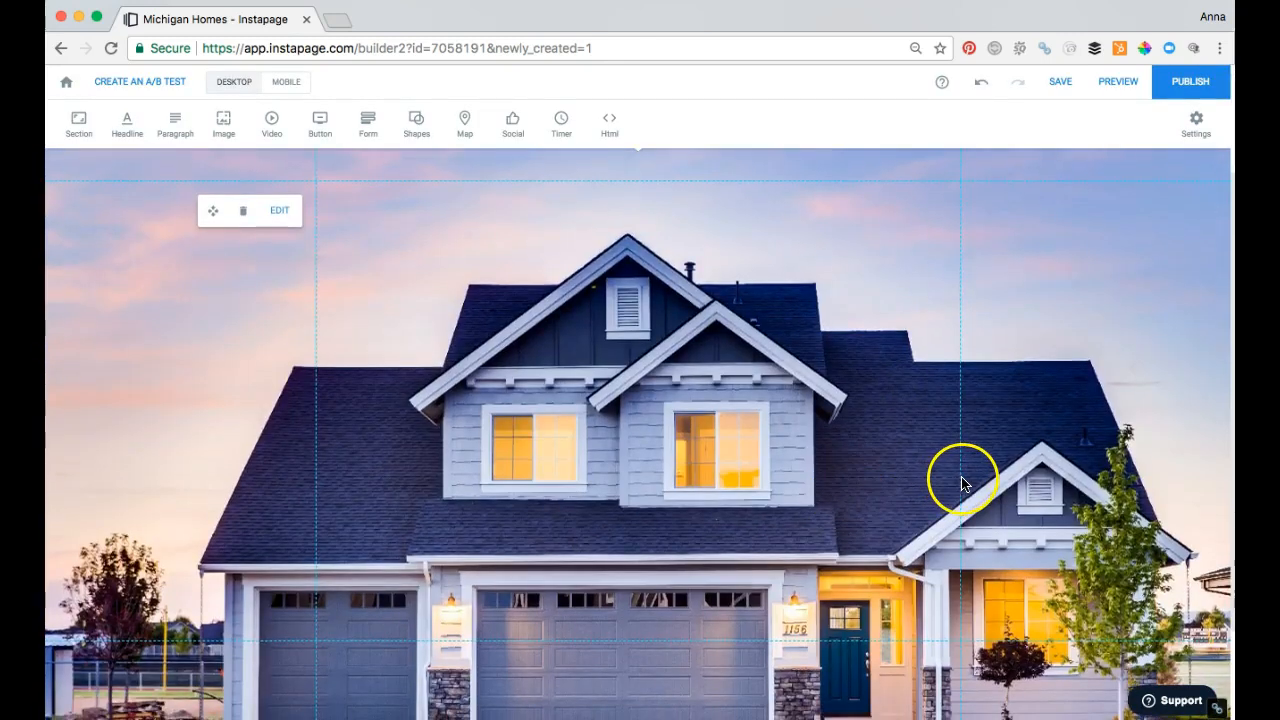
{"action": "scroll", "coordinate": [437, 351], "scroll_direction": "up", "scroll_amount": 2}
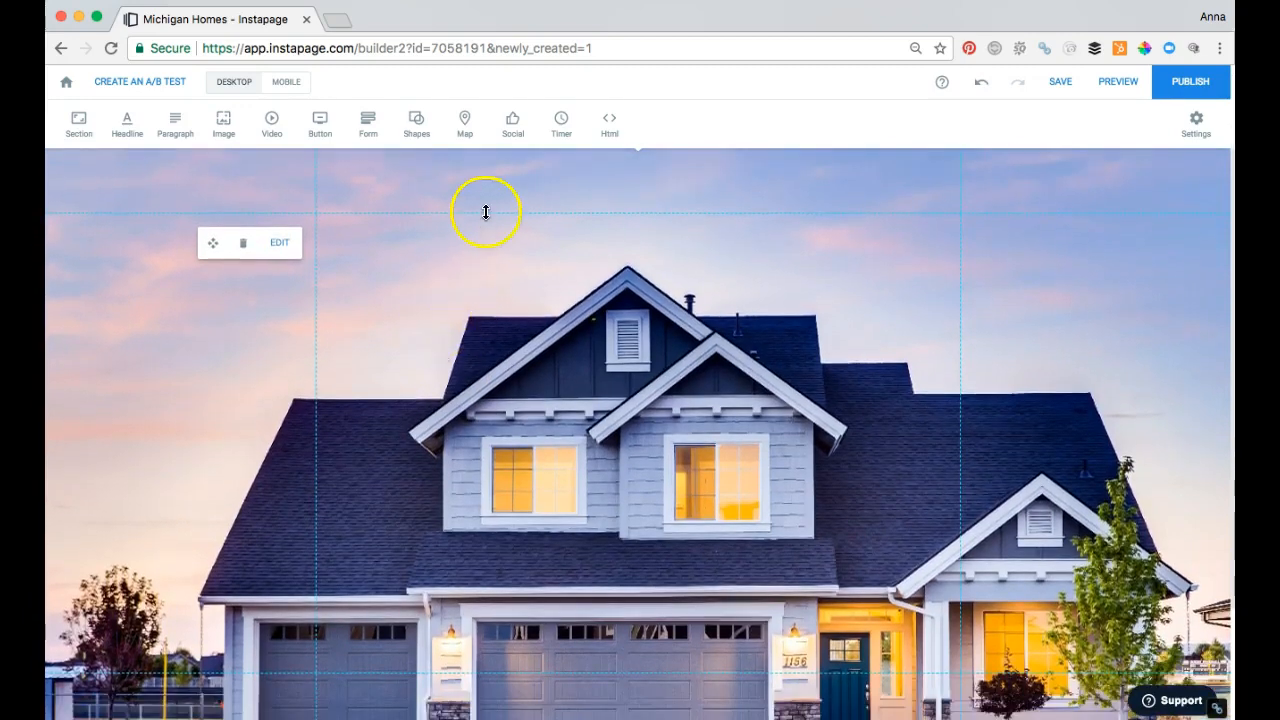
{"action": "left_click_drag", "start_coordinate": [486, 212], "coordinate": [510, 140]}
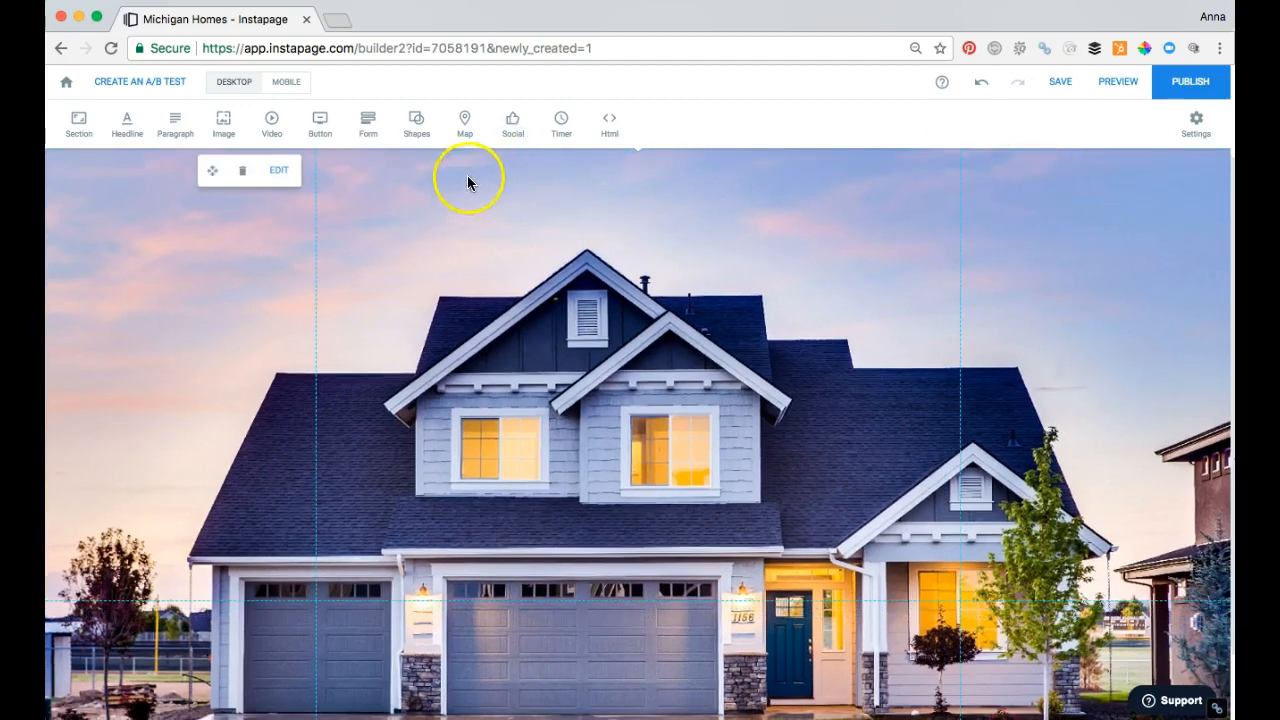
Step: Add a name and email form mid-page, plus a box shape over it stretched beyond the form above and below
{"action": "left_click", "coordinate": [367, 126]}
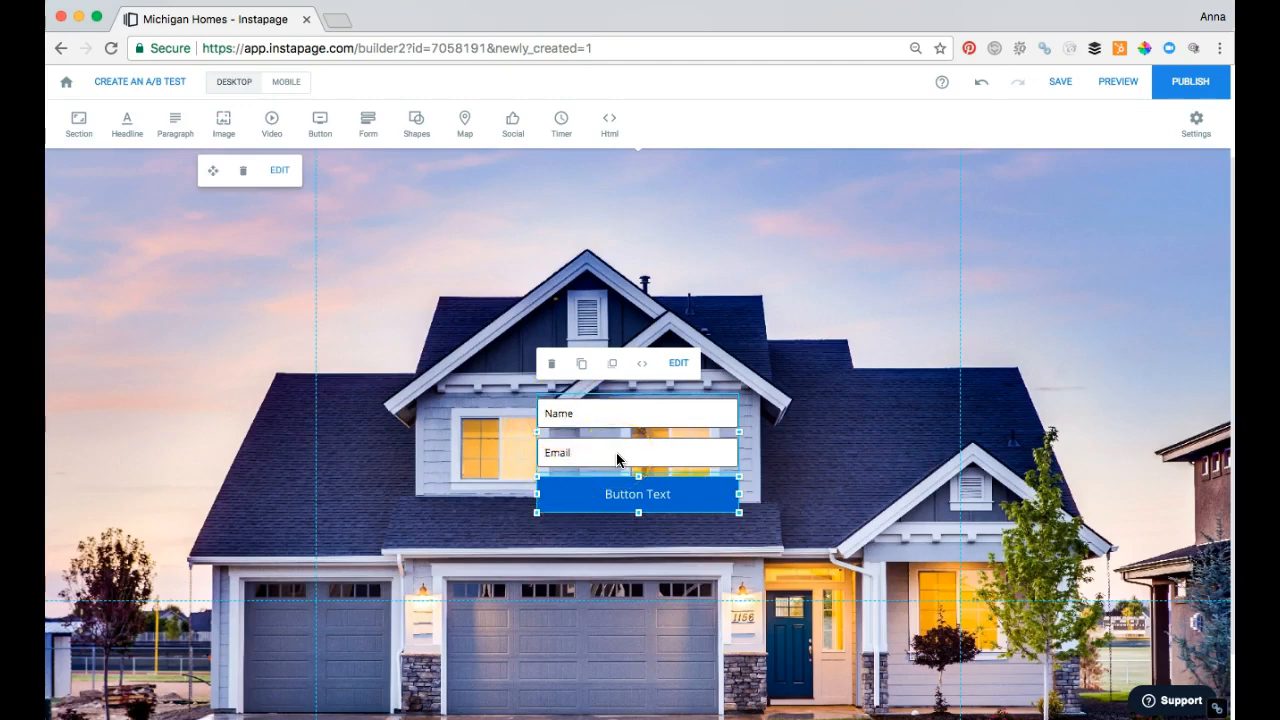
{"action": "left_click", "coordinate": [912, 302]}
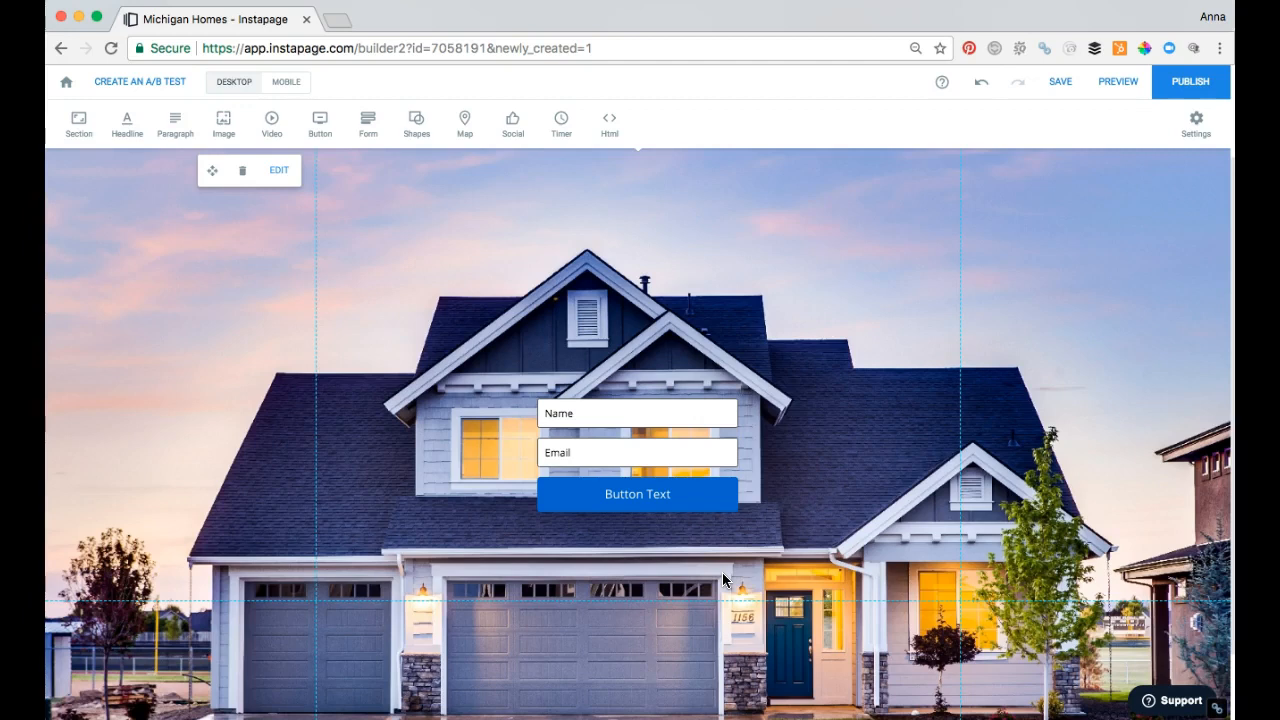
{"action": "left_click", "coordinate": [416, 124]}
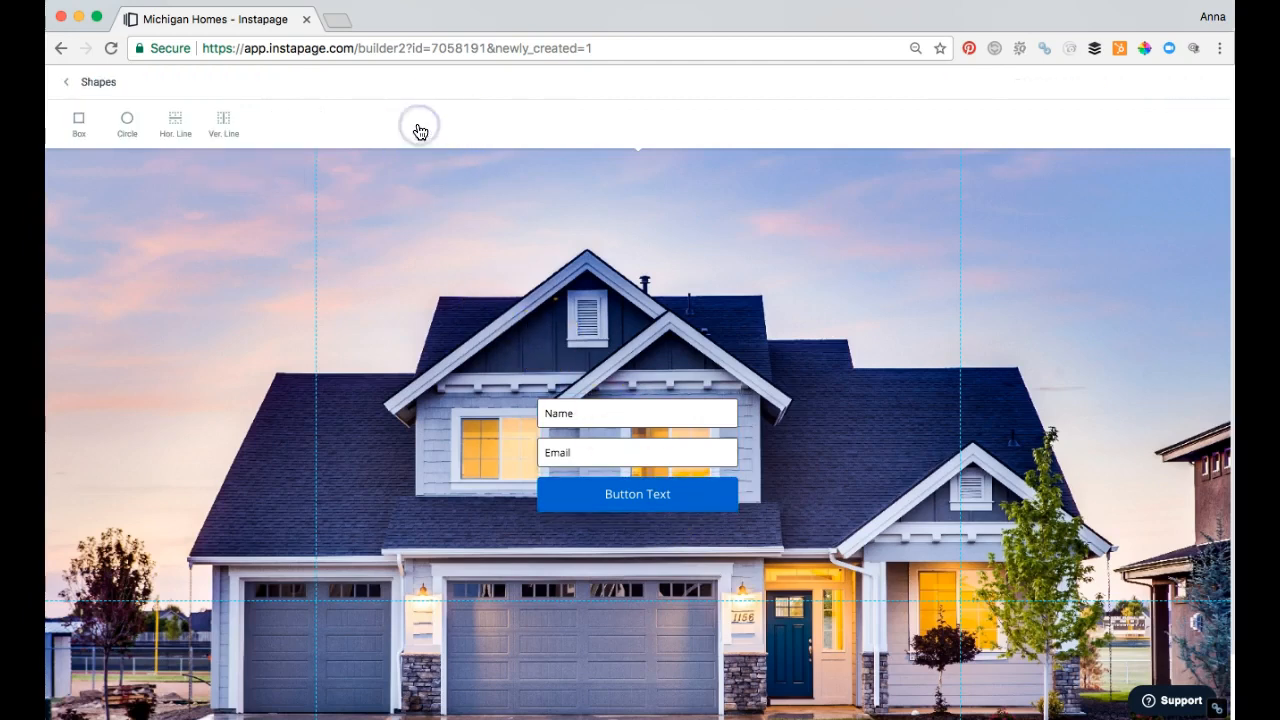
{"action": "left_click", "coordinate": [80, 120]}
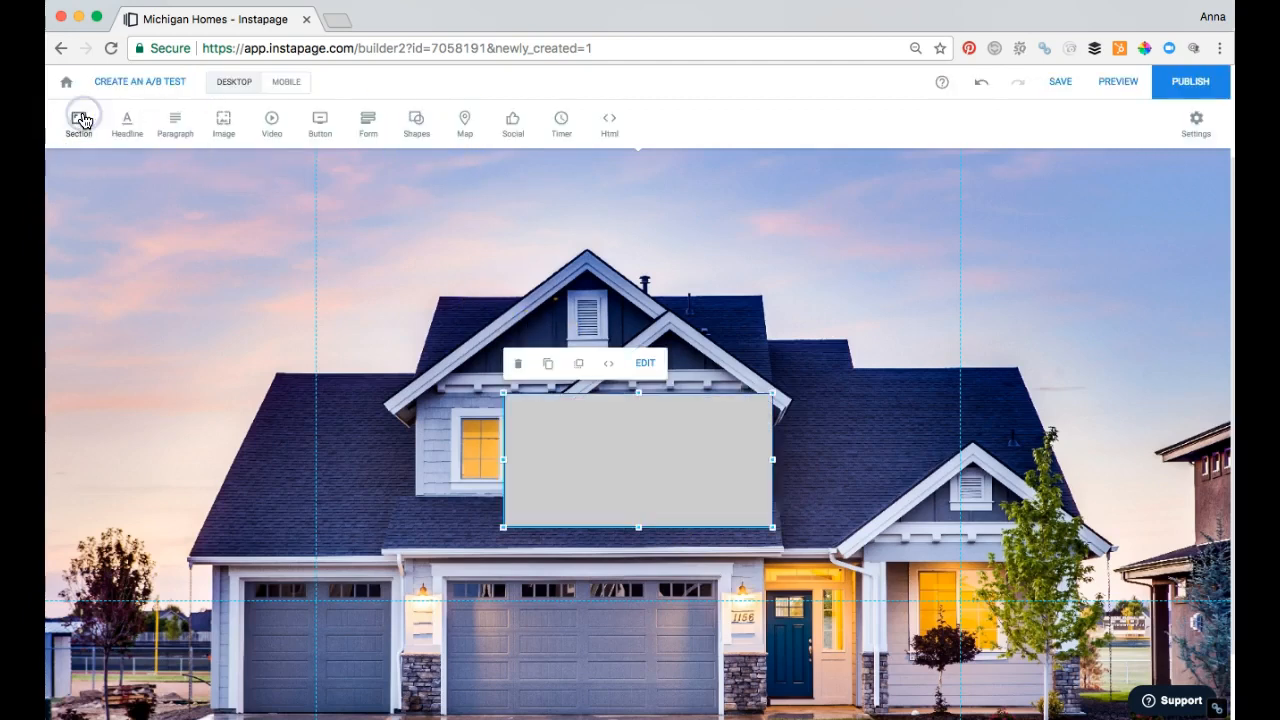
{"action": "left_click_drag", "start_coordinate": [638, 393], "coordinate": [640, 329]}
{"action": "left_click_drag", "start_coordinate": [636, 525], "coordinate": [643, 563]}
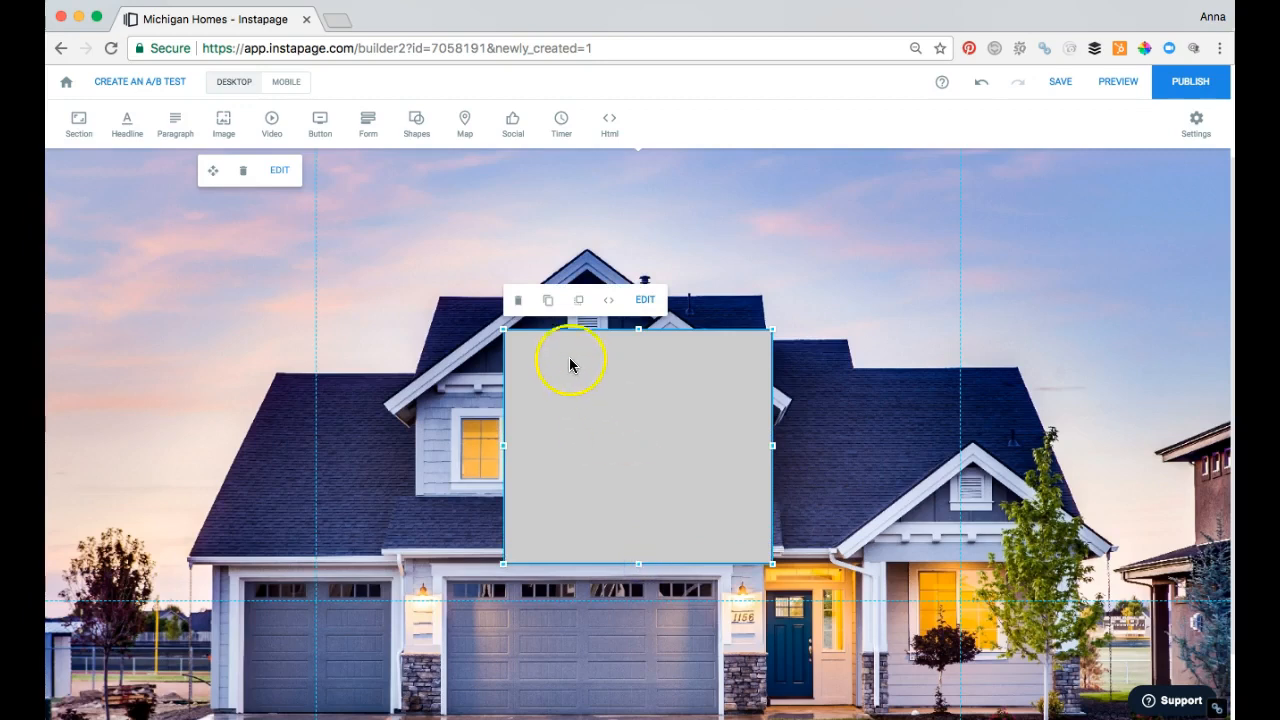
Step: Send the grey box behind the form
{"action": "left_click", "coordinate": [580, 307]}
{"action": "left_click", "coordinate": [518, 302]}
{"action": "left_click", "coordinate": [651, 365]}
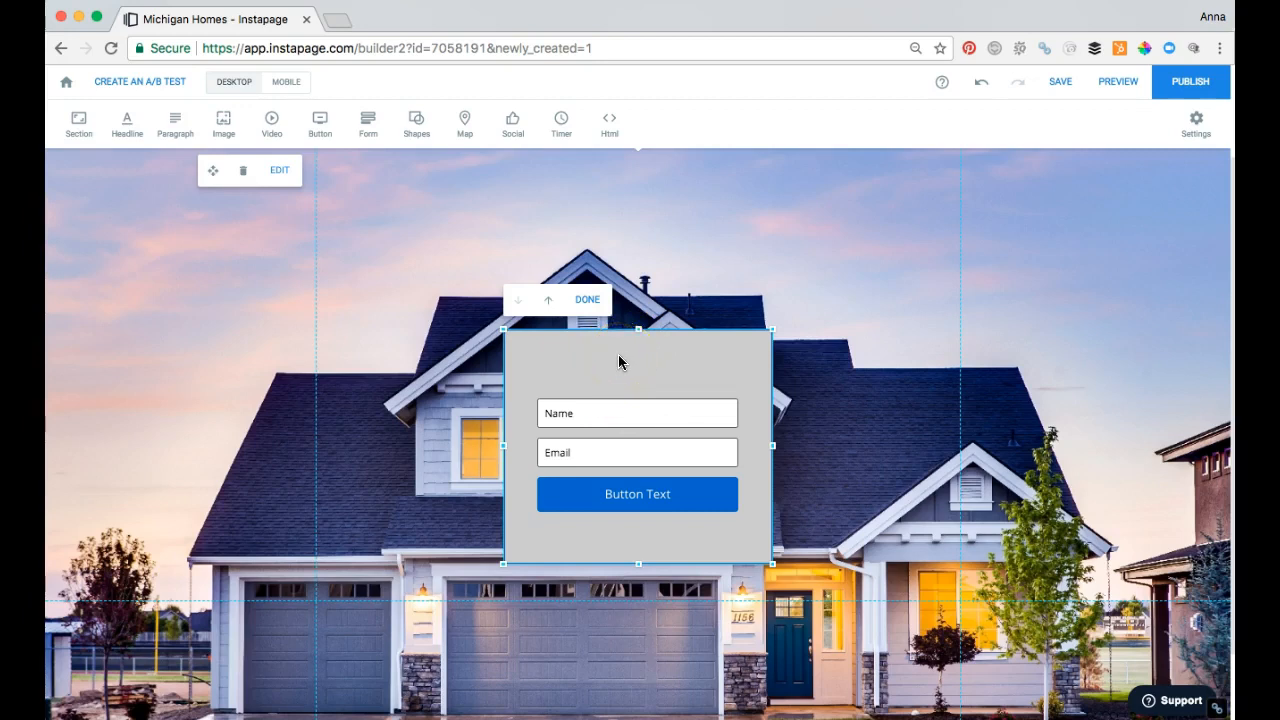
Step: Give the box behind the form a black background and set its opacity to 42%
{"action": "double_click", "coordinate": [618, 361]}
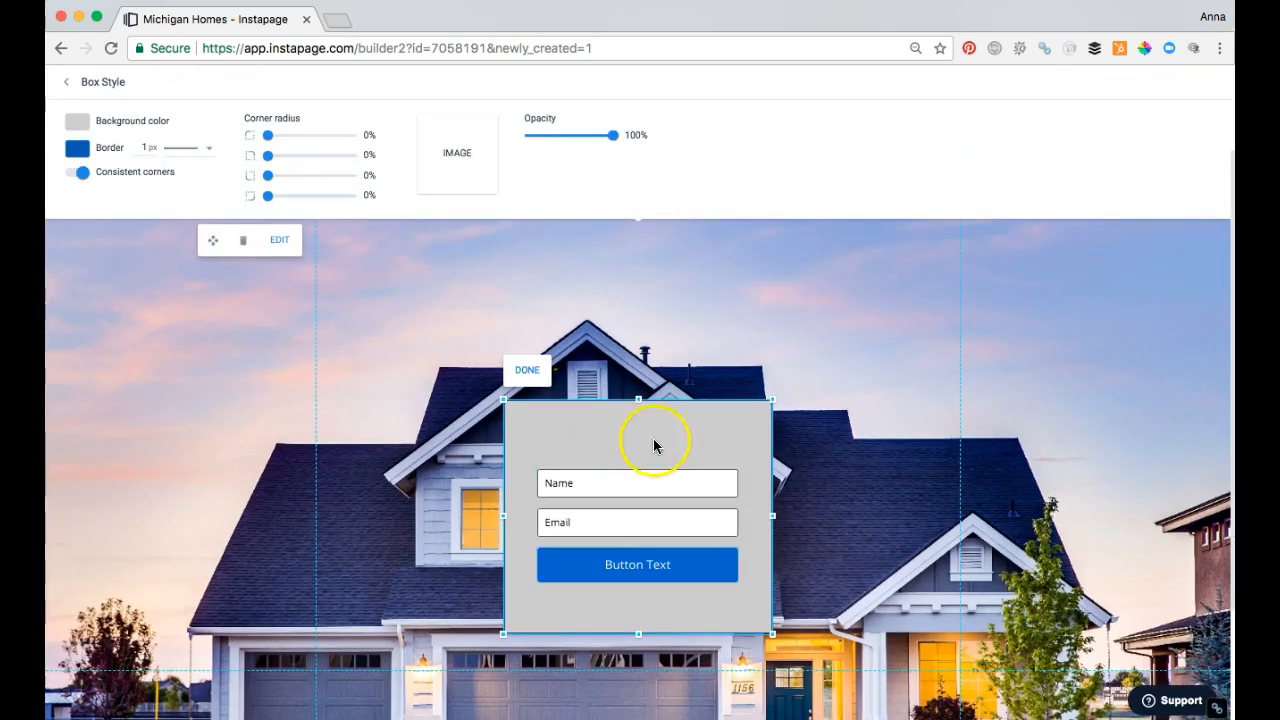
{"action": "left_click", "coordinate": [86, 128]}
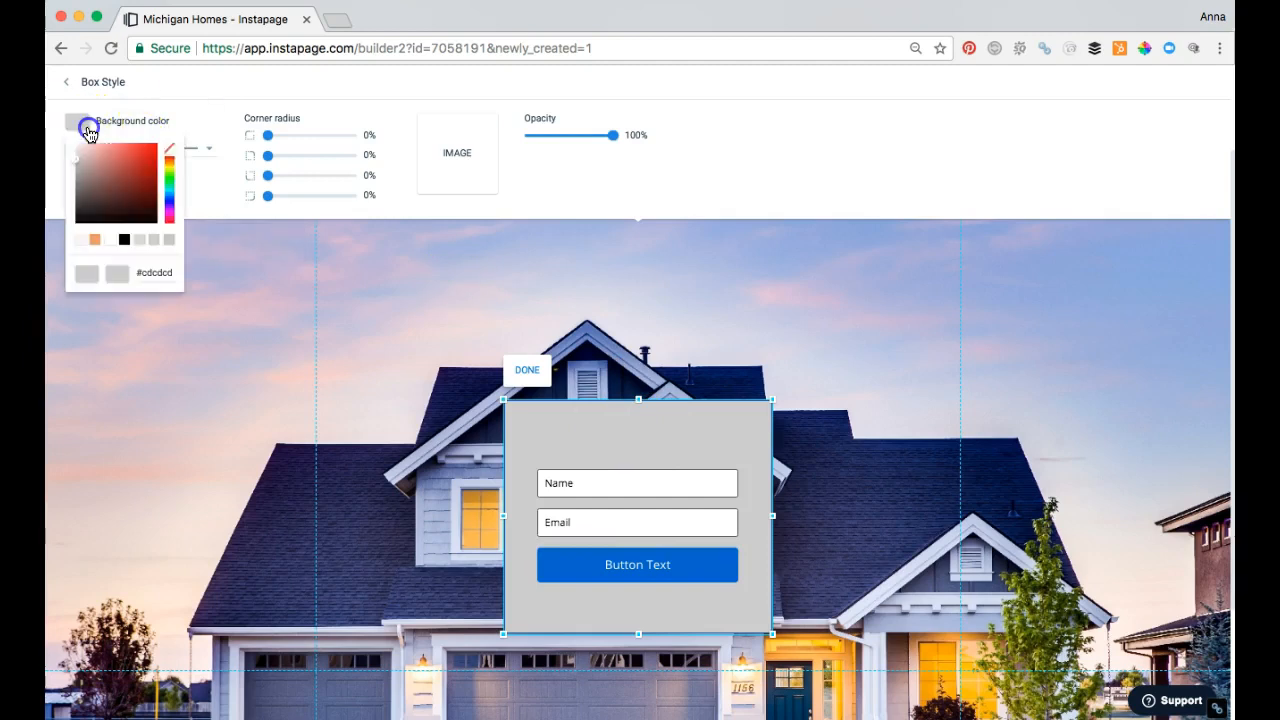
{"action": "left_click", "coordinate": [124, 239]}
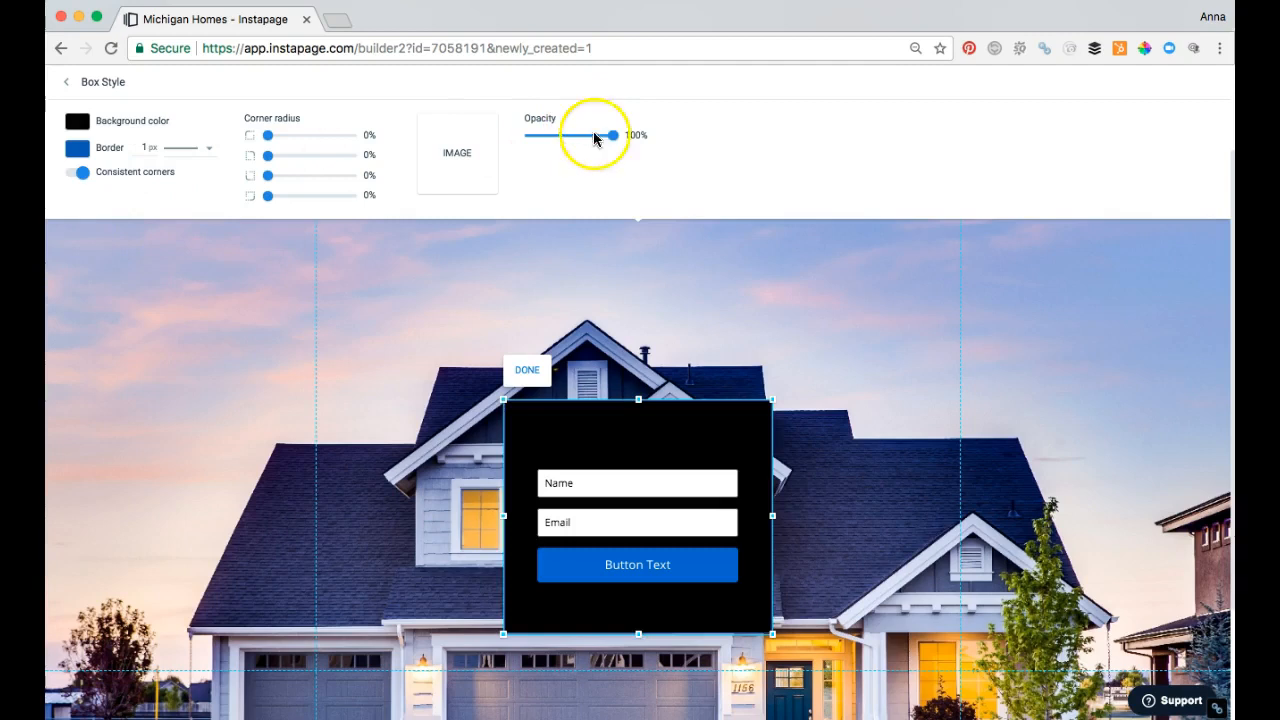
{"action": "left_click_drag", "start_coordinate": [612, 134], "coordinate": [568, 134]}
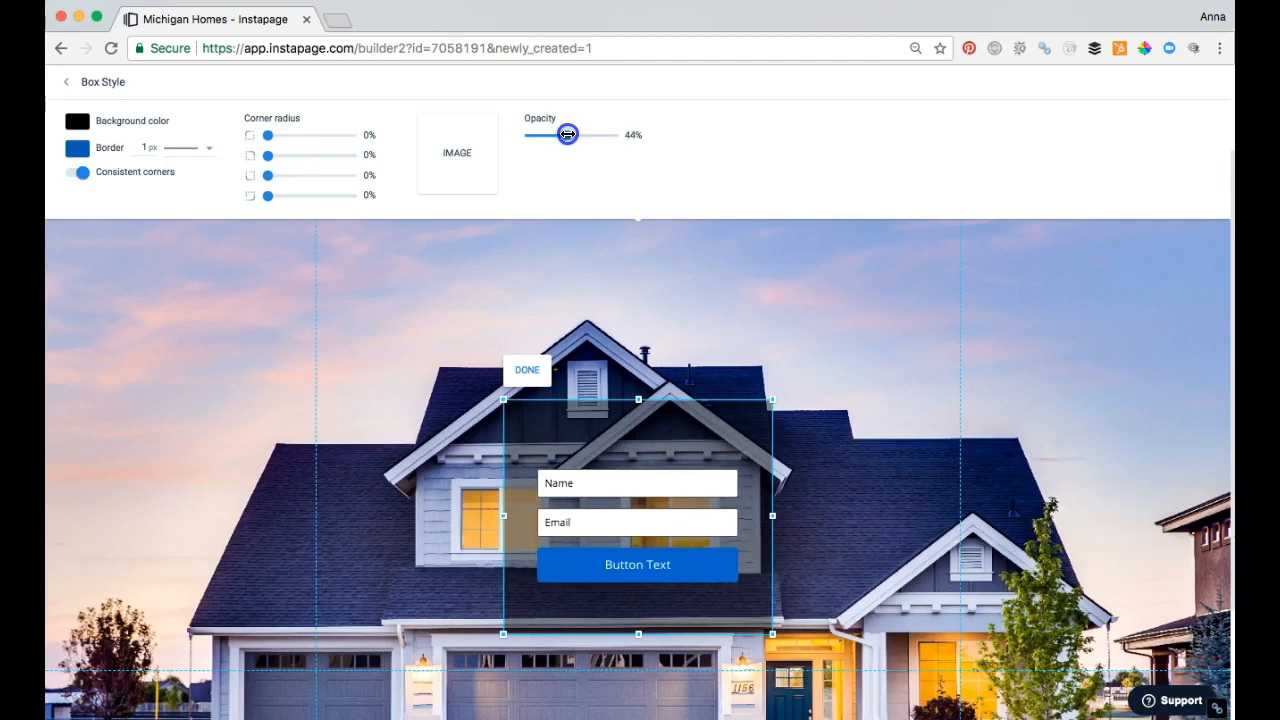
{"action": "left_click_drag", "start_coordinate": [566, 134], "coordinate": [568, 135]}
Step: Move the form down to the lower part of the black box, leaving room above its fields
{"action": "left_click", "coordinate": [712, 566]}
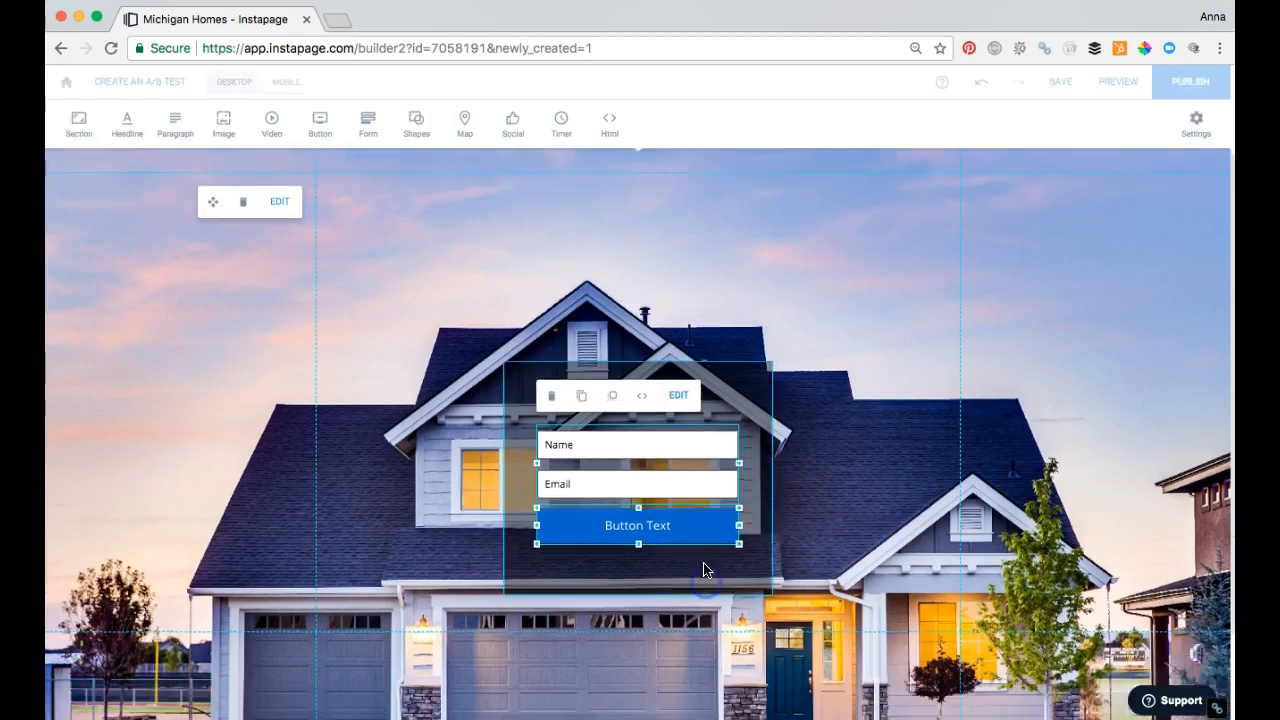
{"action": "mouse_move", "coordinate": [725, 490]}
{"action": "left_mouse_down"}
{"action": "mouse_move", "coordinate": [714, 524]}
{"action": "mouse_move", "coordinate": [714, 488]}
{"action": "left_mouse_up"}
{"action": "left_click_drag", "start_coordinate": [722, 401], "coordinate": [721, 448]}
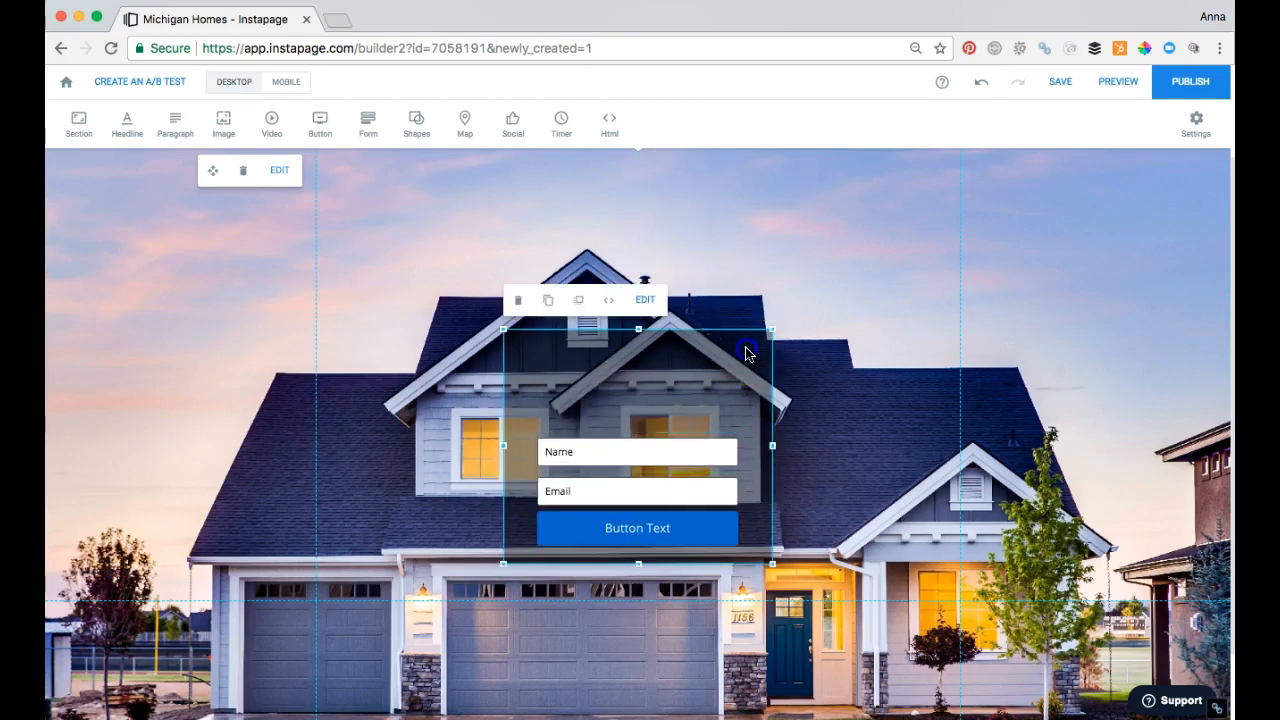
Step: Increase the opacity of the black box behind the form and deselect it
{"action": "double_click", "coordinate": [745, 352]}
{"action": "left_click_drag", "start_coordinate": [563, 135], "coordinate": [581, 139]}
{"action": "left_click", "coordinate": [797, 352]}
{"action": "left_click", "coordinate": [895, 445]}
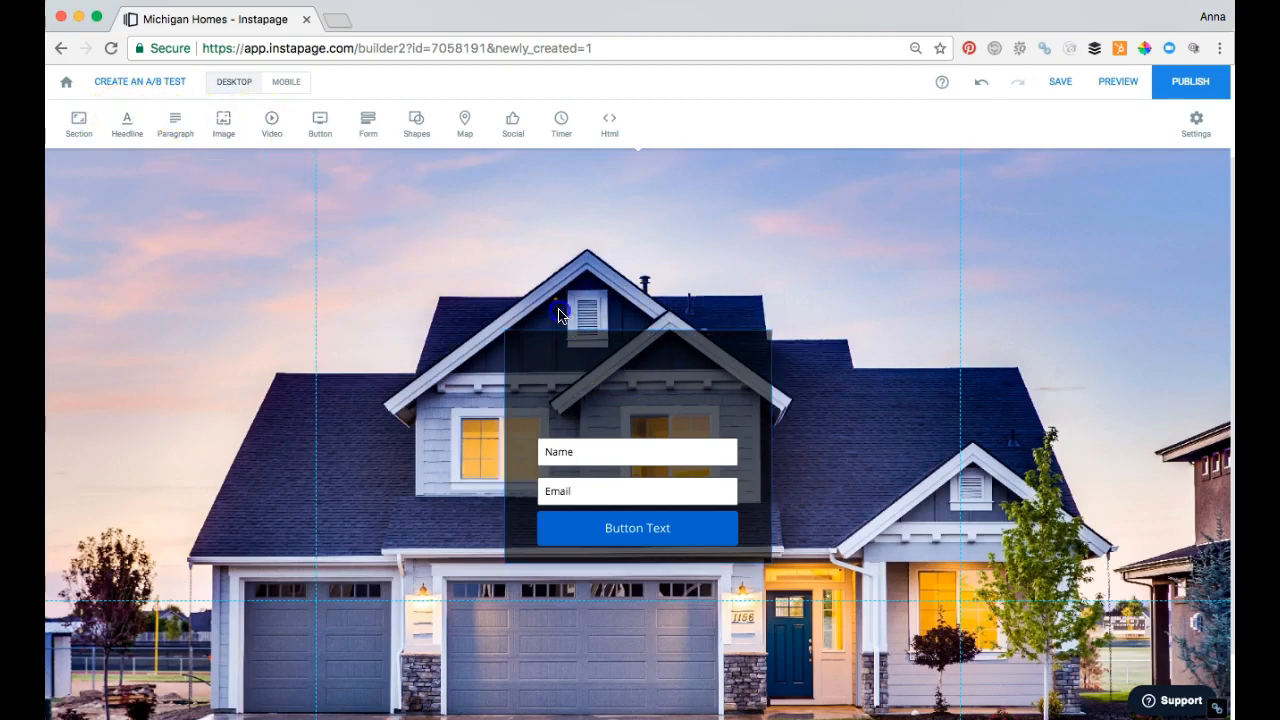
Step: Add a headline and place it at the top of the black box, above the form
{"action": "left_click", "coordinate": [124, 124]}
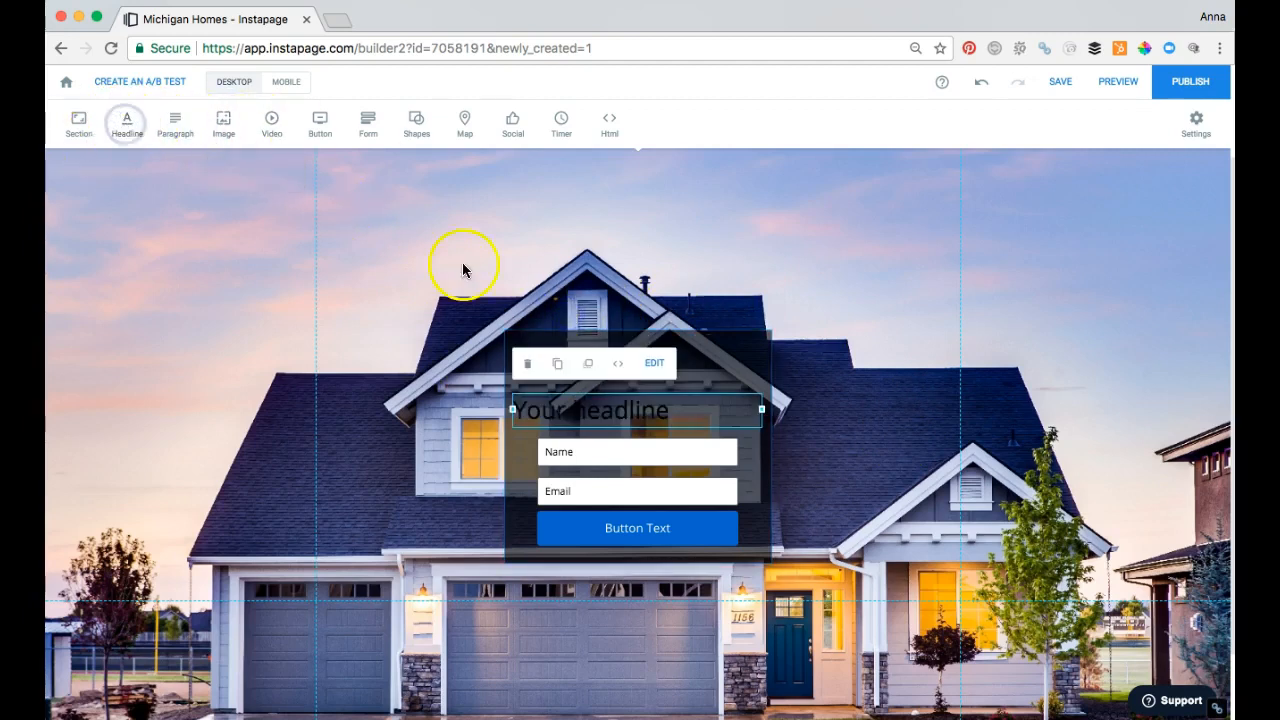
{"action": "left_click_drag", "start_coordinate": [694, 400], "coordinate": [693, 341]}
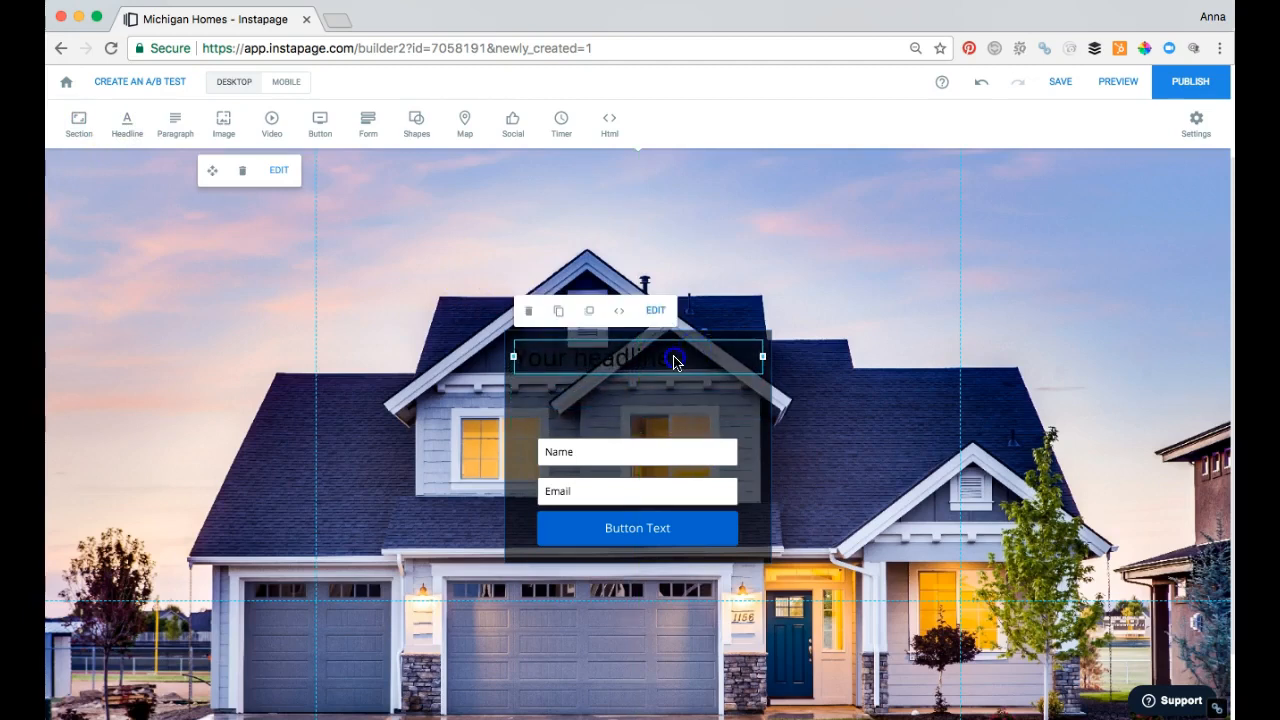
Step: Change the text color of the whole headline to the off-white #faf3f3
{"action": "double_click", "coordinate": [674, 362]}
{"action": "double_click", "coordinate": [593, 362]}
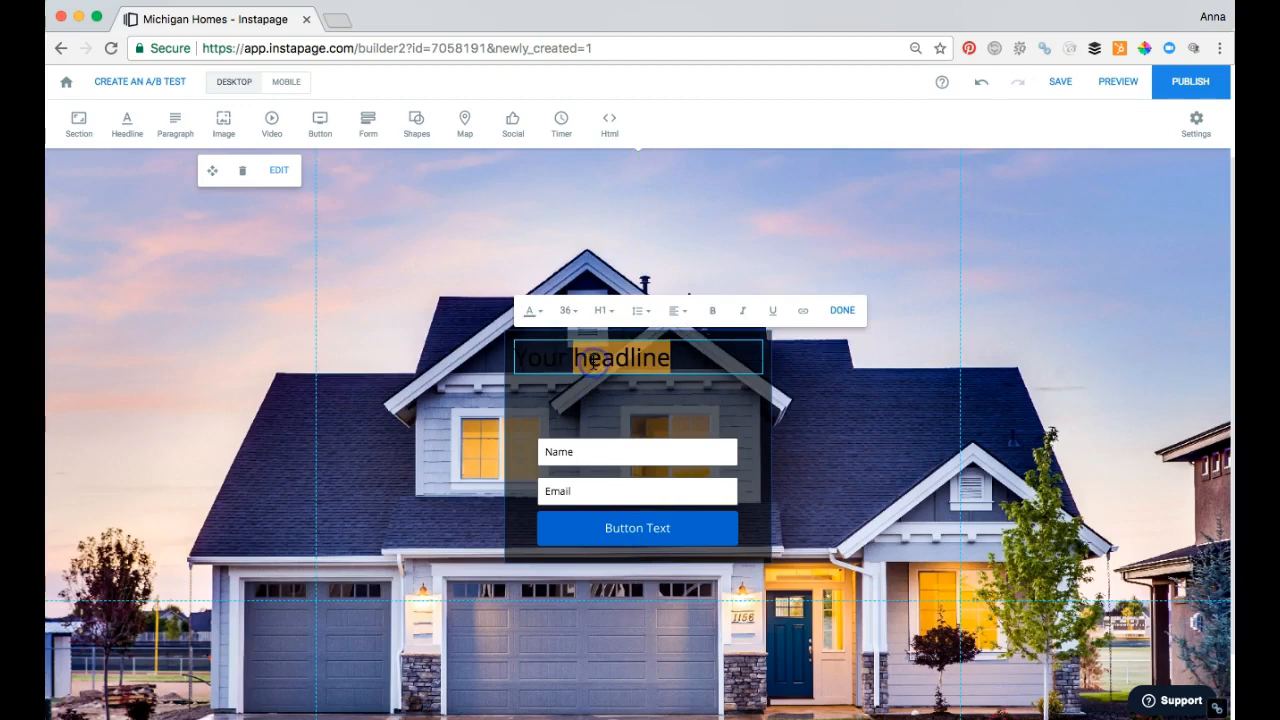
{"action": "triple_click", "coordinate": [594, 361]}
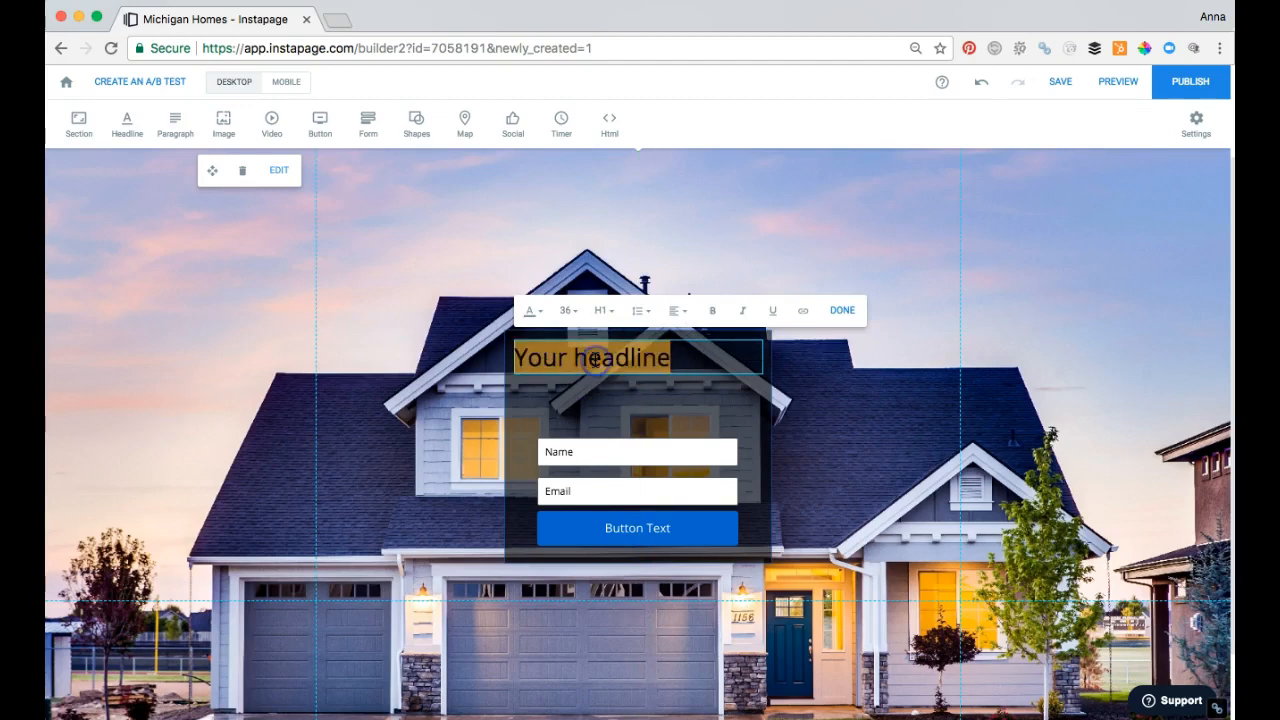
{"action": "left_click", "coordinate": [538, 314]}
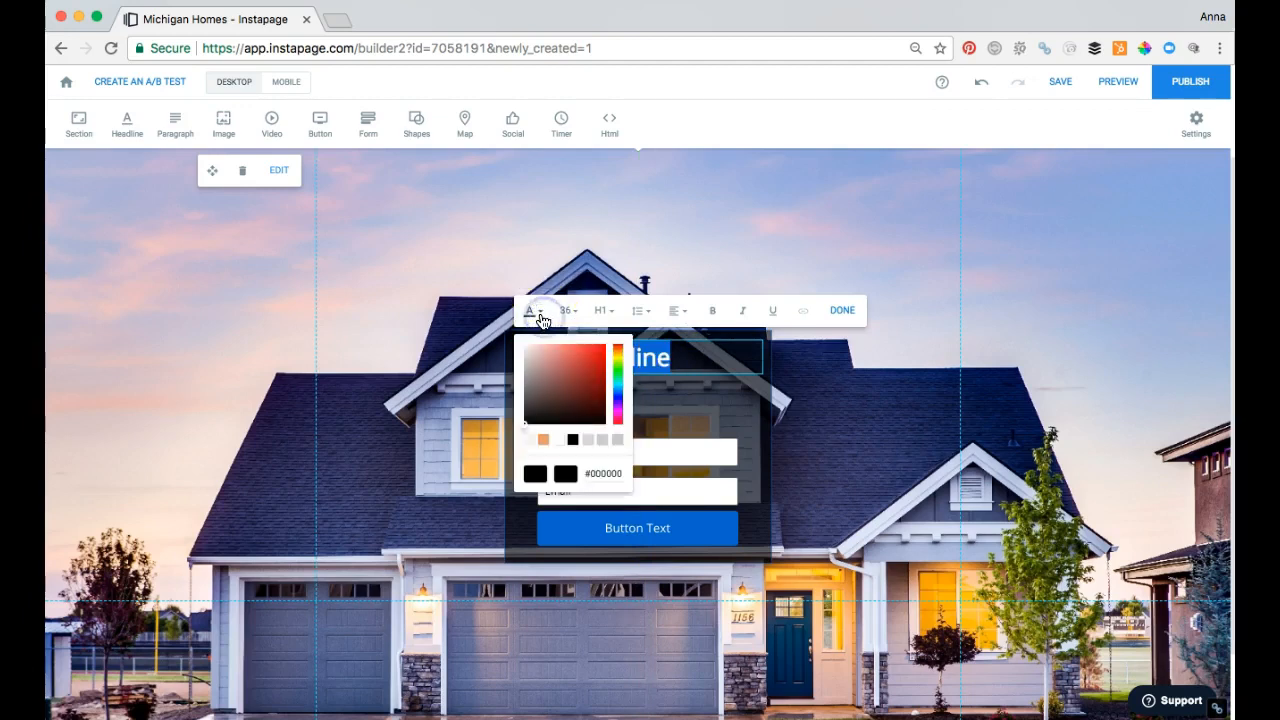
{"action": "left_click", "coordinate": [540, 436]}
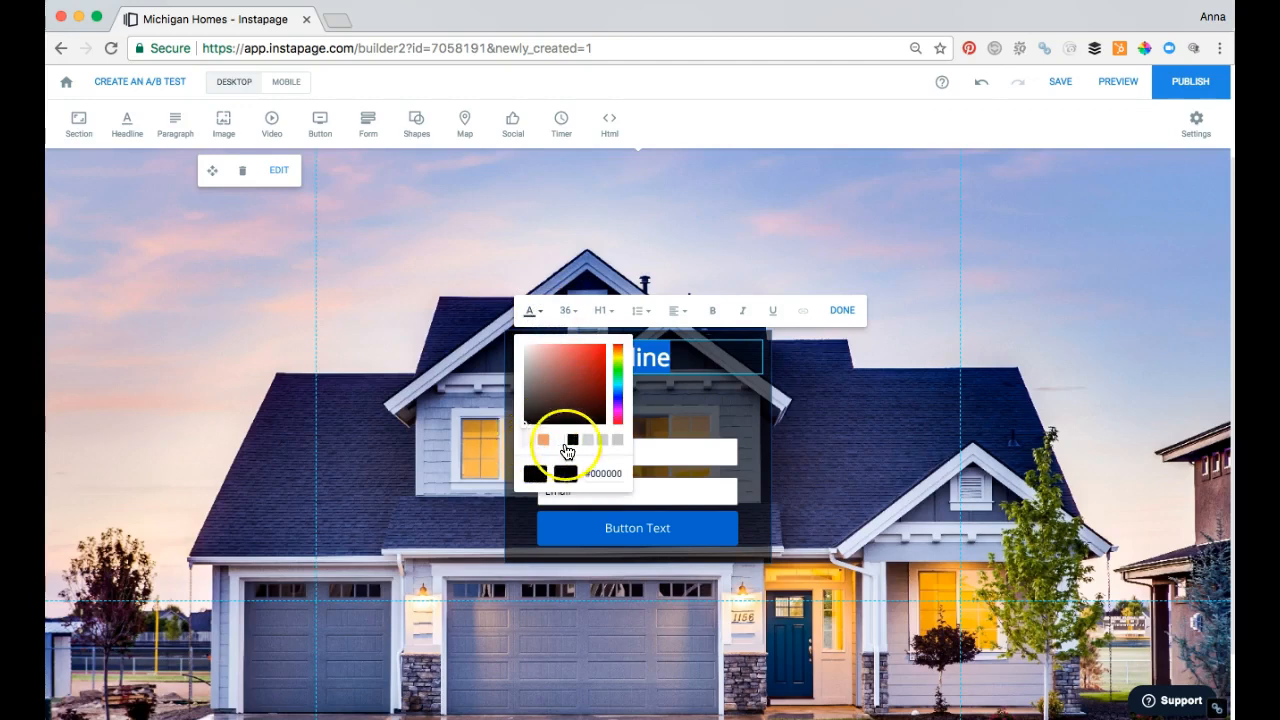
{"action": "left_click", "coordinate": [530, 442]}
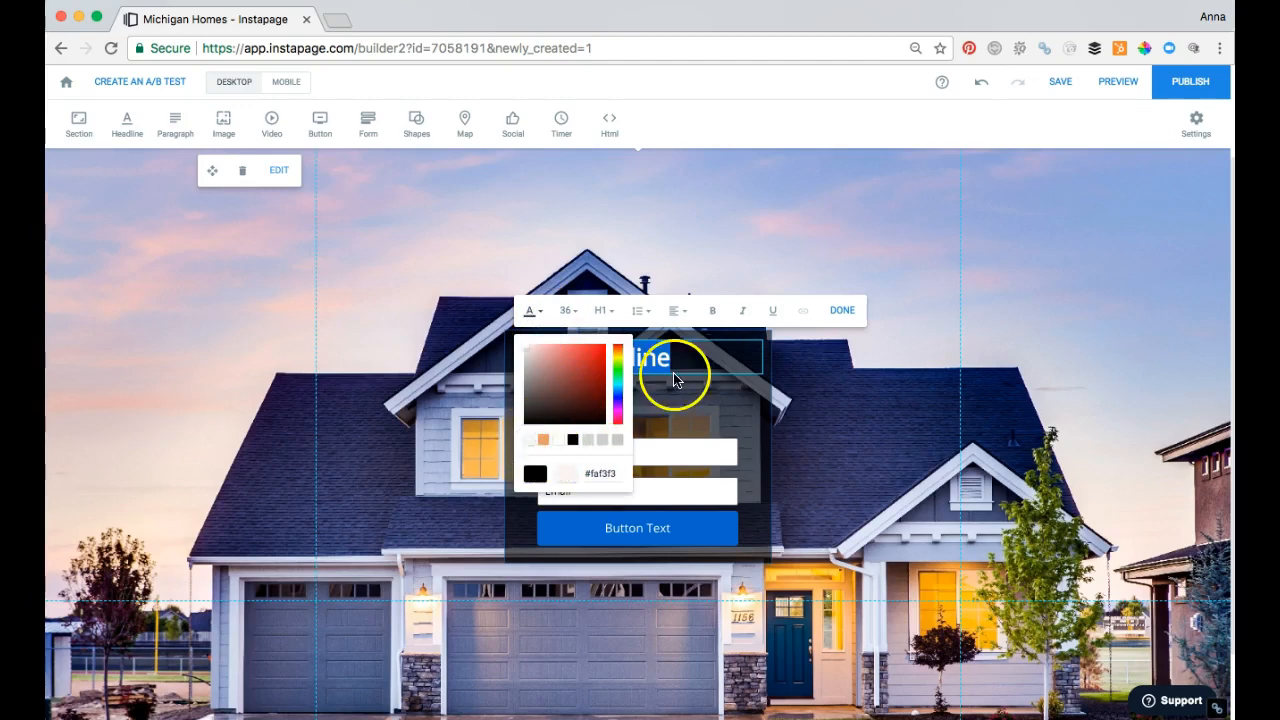
Step: Center-align the headline text within its box
{"action": "left_click", "coordinate": [680, 318]}
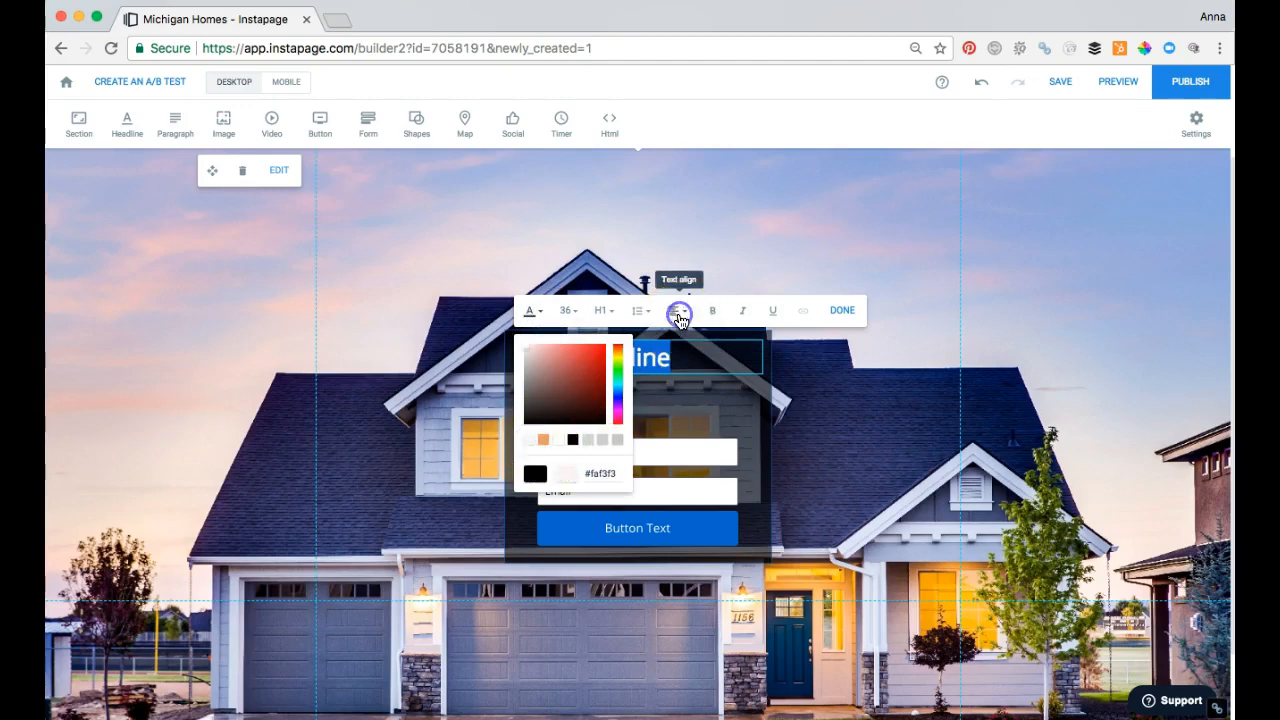
{"action": "left_click", "coordinate": [682, 314]}
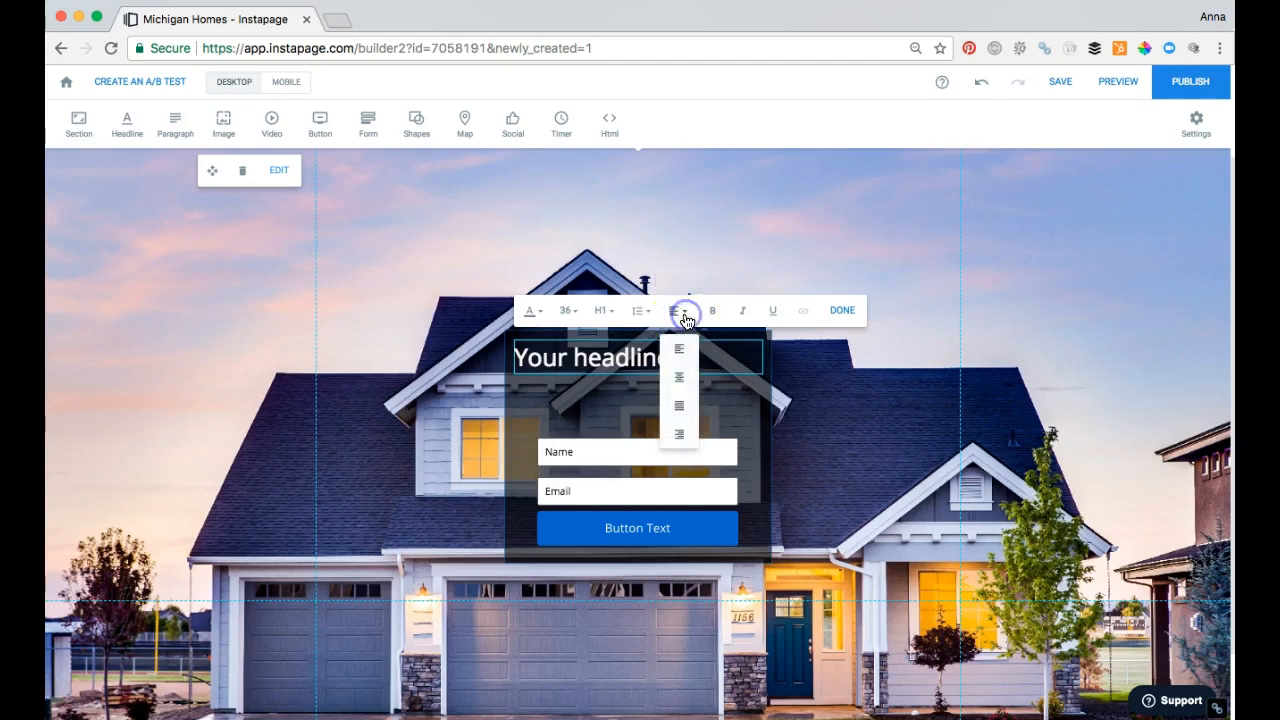
{"action": "left_click", "coordinate": [679, 377]}
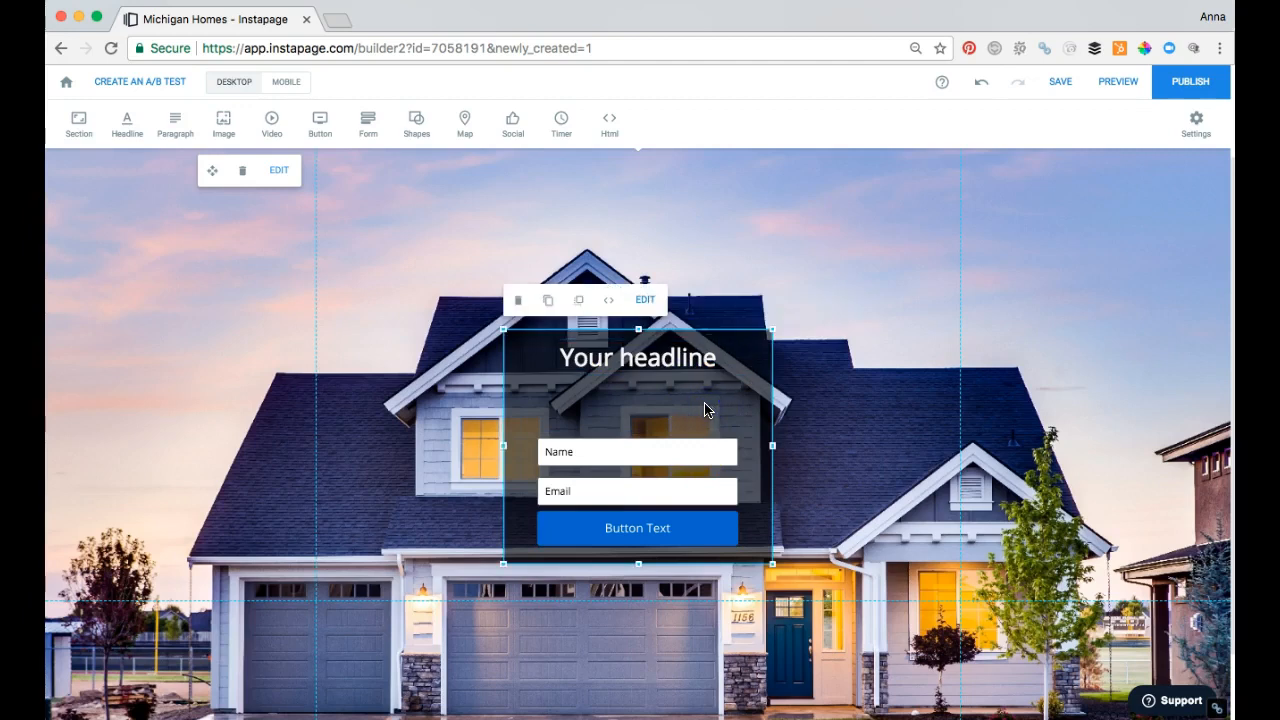
Step: Add a paragraph between the headline and the form fields, and nudge the headline slightly upward to make room
{"action": "left_click", "coordinate": [176, 124]}
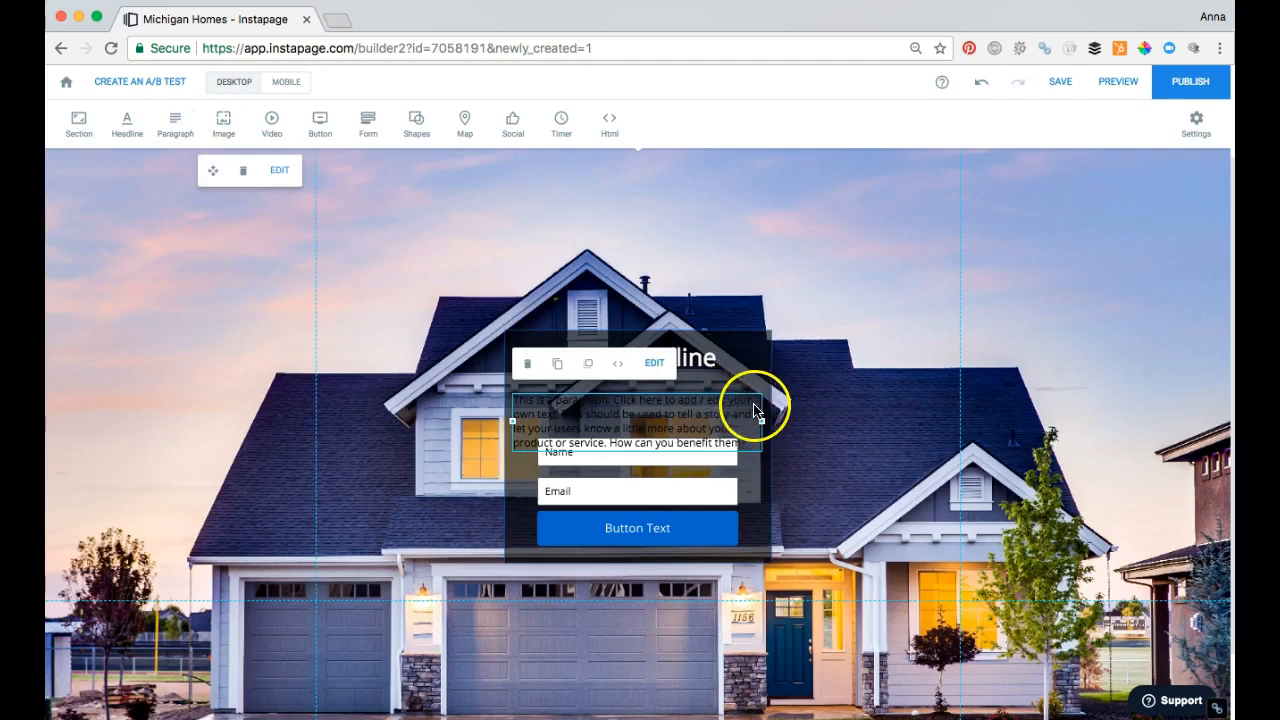
{"action": "left_click_drag", "start_coordinate": [760, 403], "coordinate": [746, 383]}
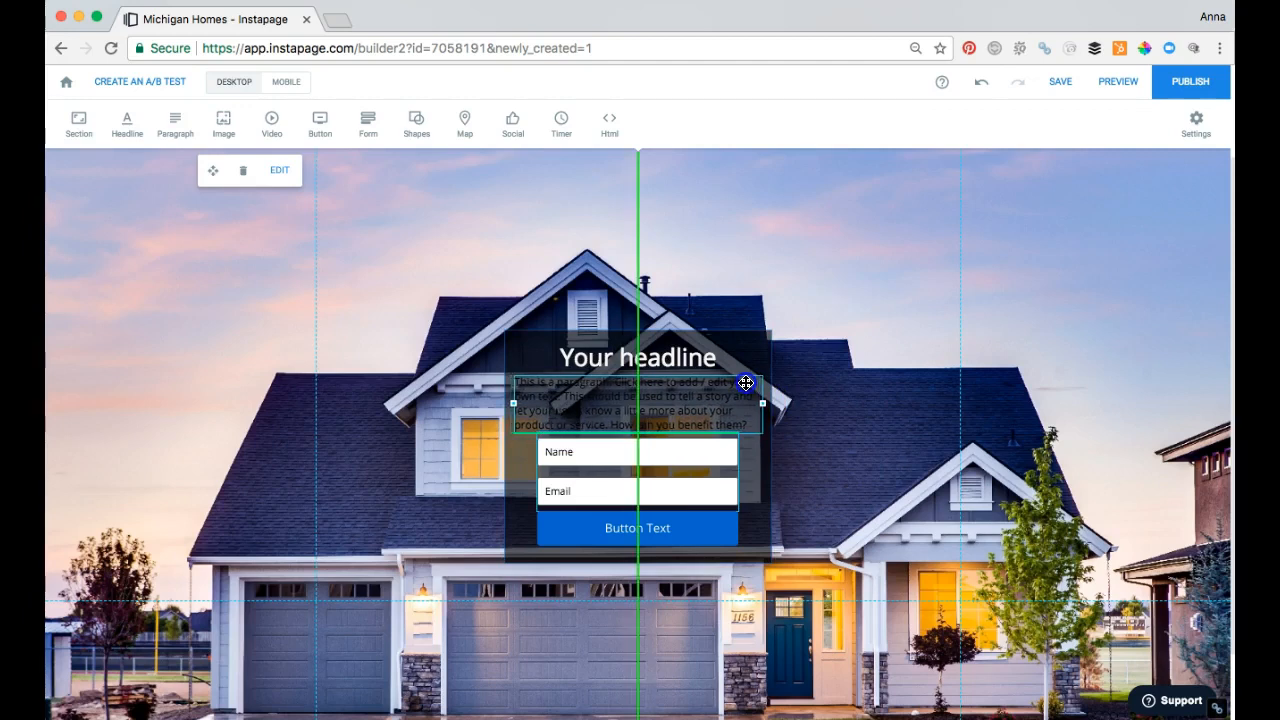
{"action": "left_click_drag", "start_coordinate": [746, 383], "coordinate": [712, 354]}
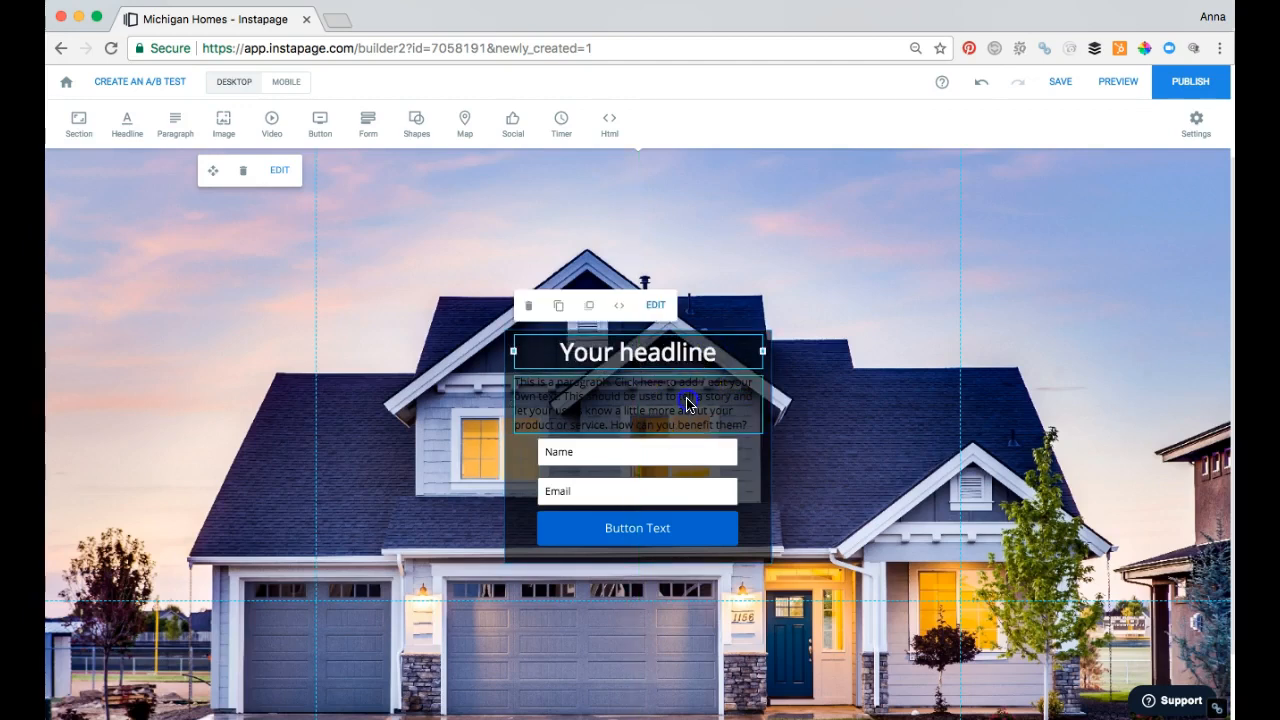
Step: Recolor all of the paragraph text with the same off-white swatch used for the headline
{"action": "left_click", "coordinate": [686, 400]}
{"action": "left_click", "coordinate": [688, 399]}
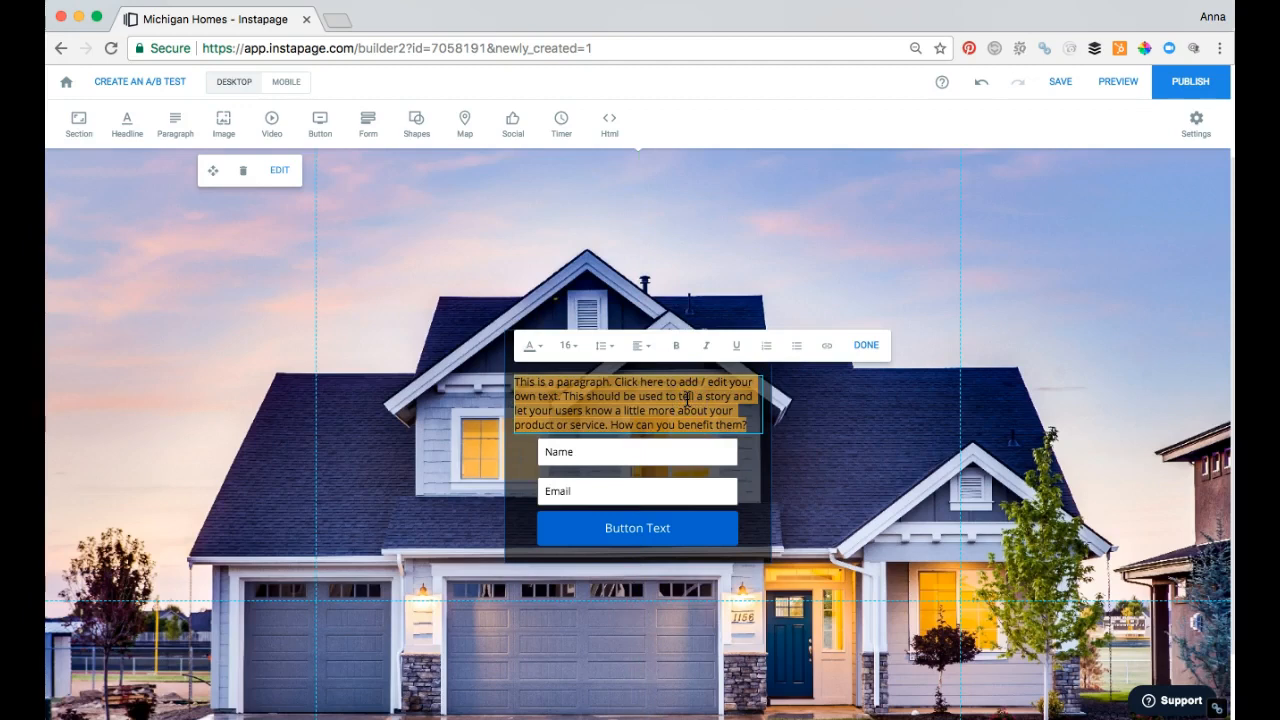
{"action": "left_click", "coordinate": [538, 347]}
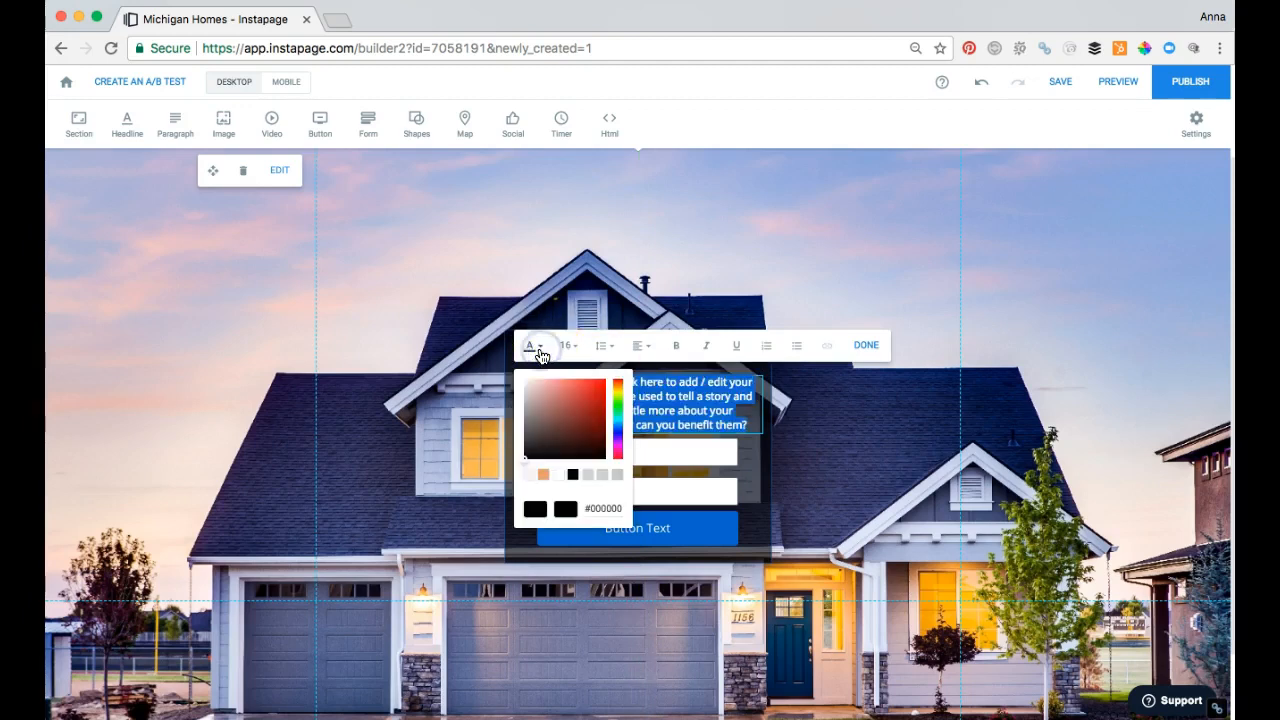
{"action": "left_click", "coordinate": [529, 475]}
{"action": "left_click", "coordinate": [752, 488]}
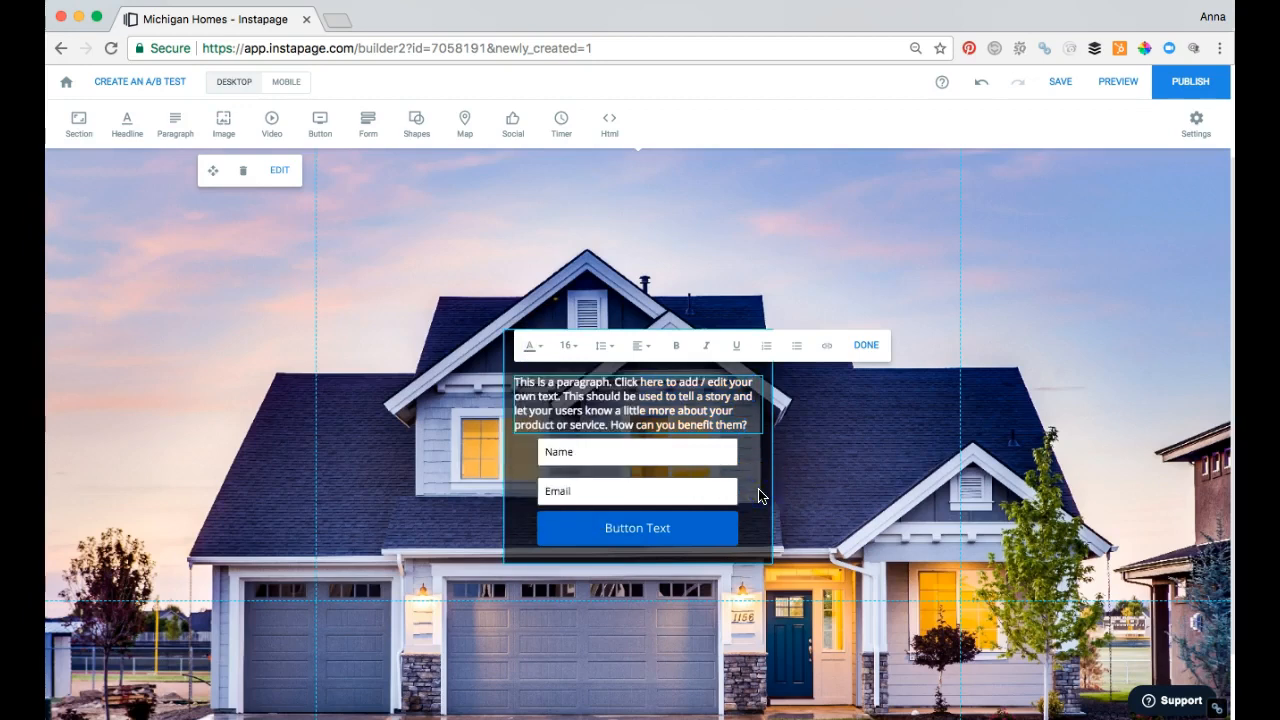
{"action": "left_click", "coordinate": [841, 498]}
Step: Move the paragraph slightly upward toward the headline and set its font size to 18, after trying 13
{"action": "left_click", "coordinate": [711, 410]}
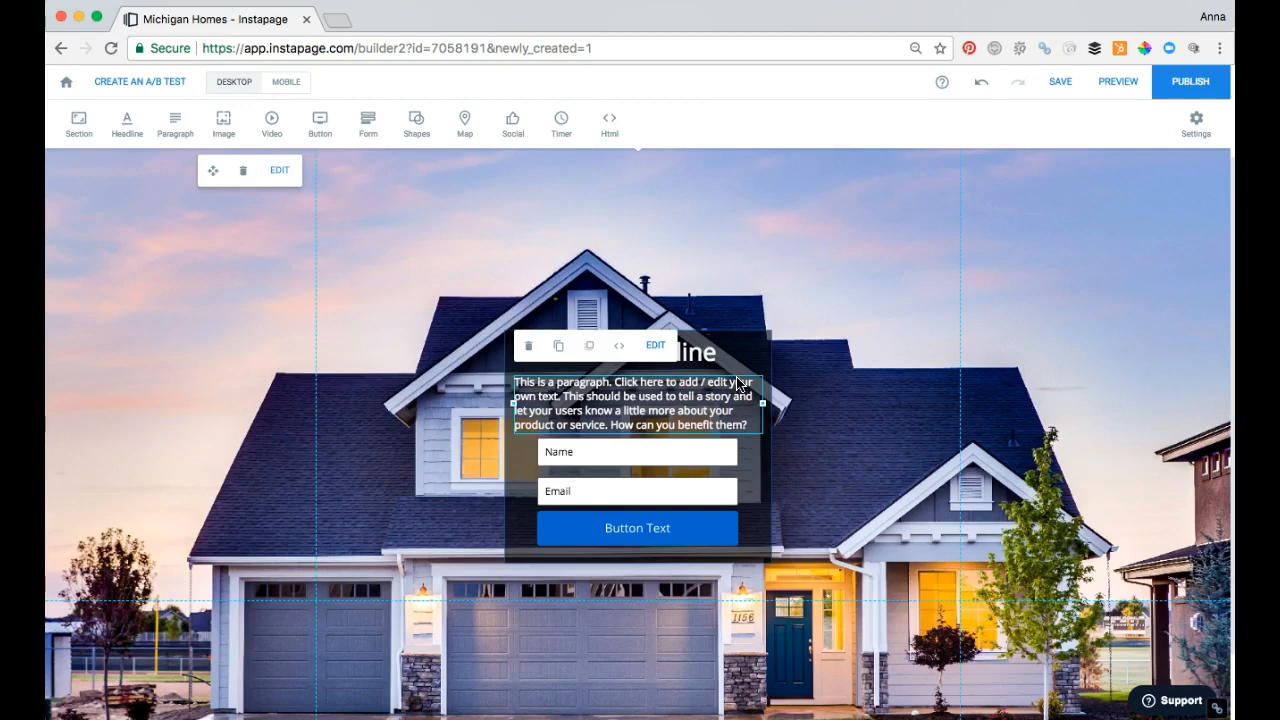
{"action": "left_click_drag", "start_coordinate": [740, 380], "coordinate": [740, 374]}
{"action": "double_click", "coordinate": [735, 410]}
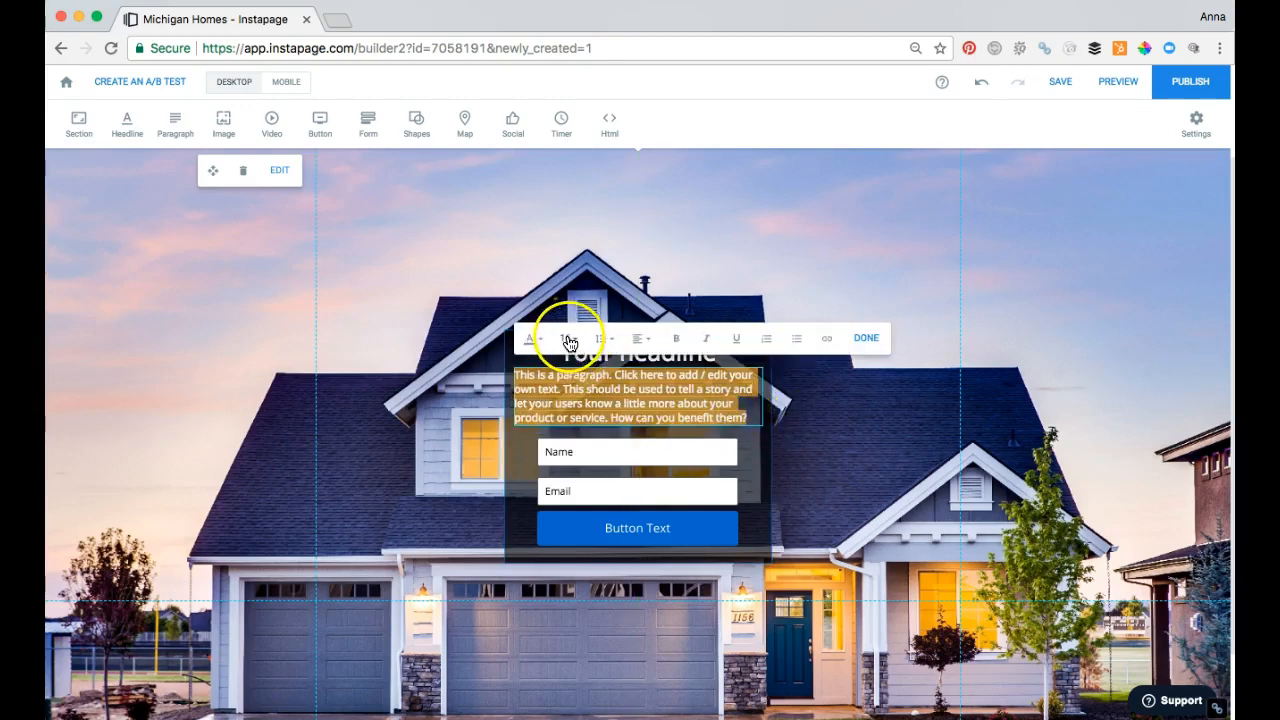
{"action": "left_click", "coordinate": [570, 339]}
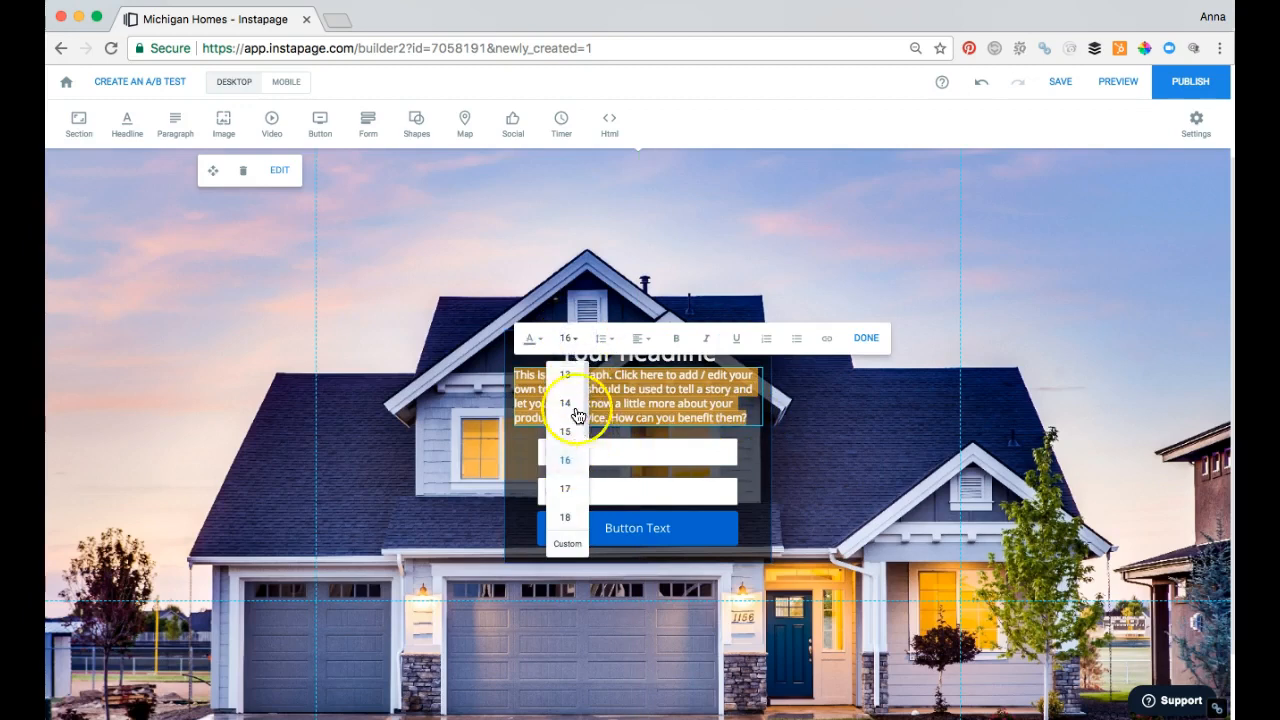
{"action": "left_click", "coordinate": [567, 375]}
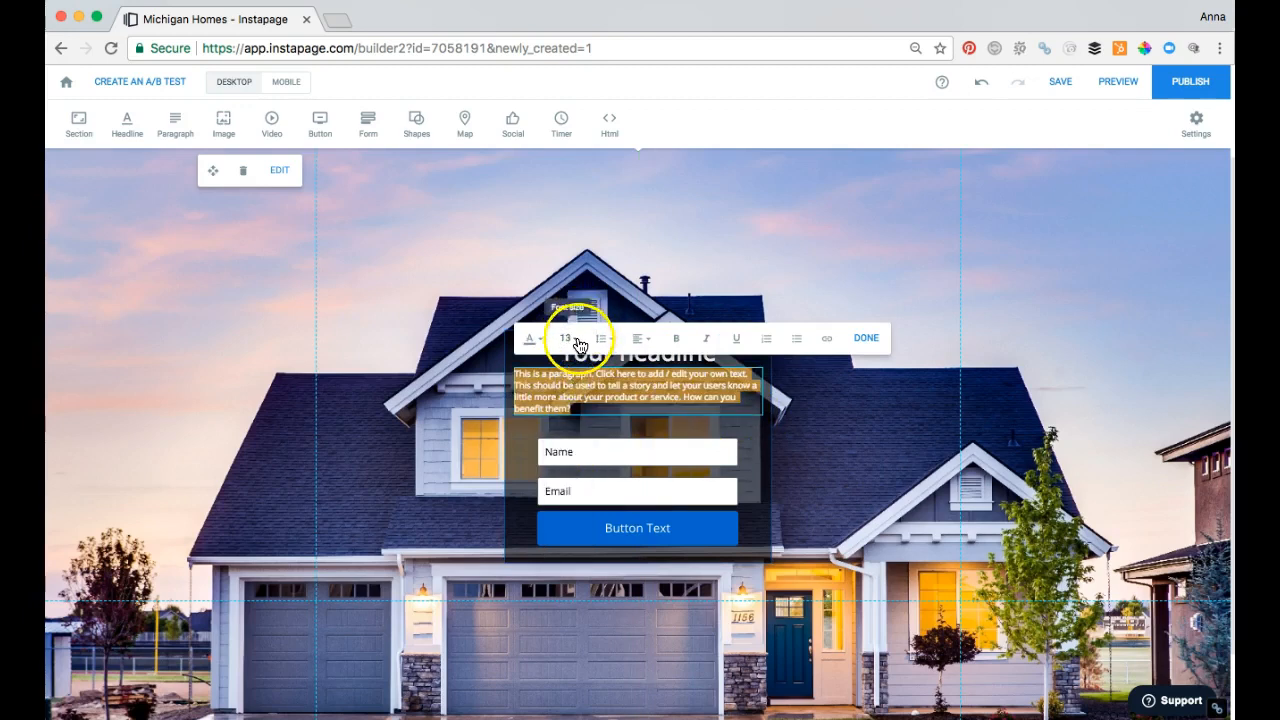
{"action": "left_click", "coordinate": [572, 340]}
{"action": "left_click", "coordinate": [569, 517]}
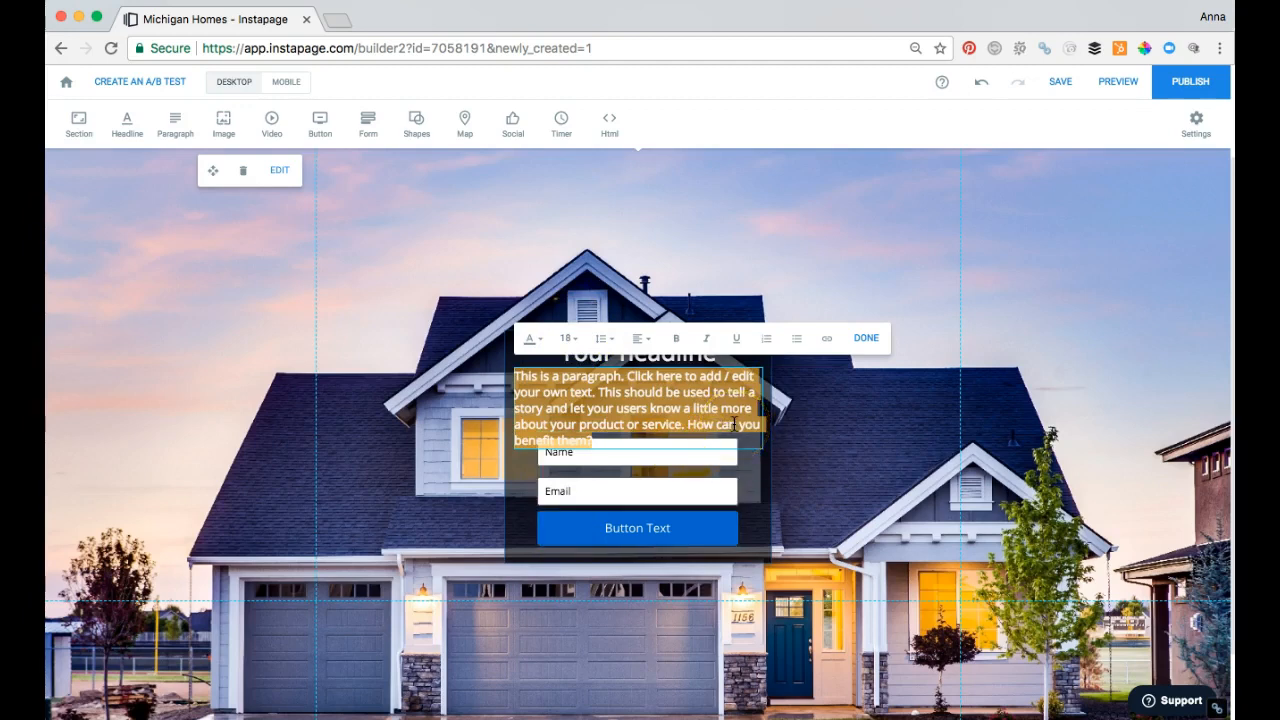
Step: Replace the placeholder paragraph with "Welcome to our website. please endter your name and email to get your awesome form!"
{"action": "scroll", "coordinate": [734, 424], "scroll_direction": "down", "scroll_amount": 2}
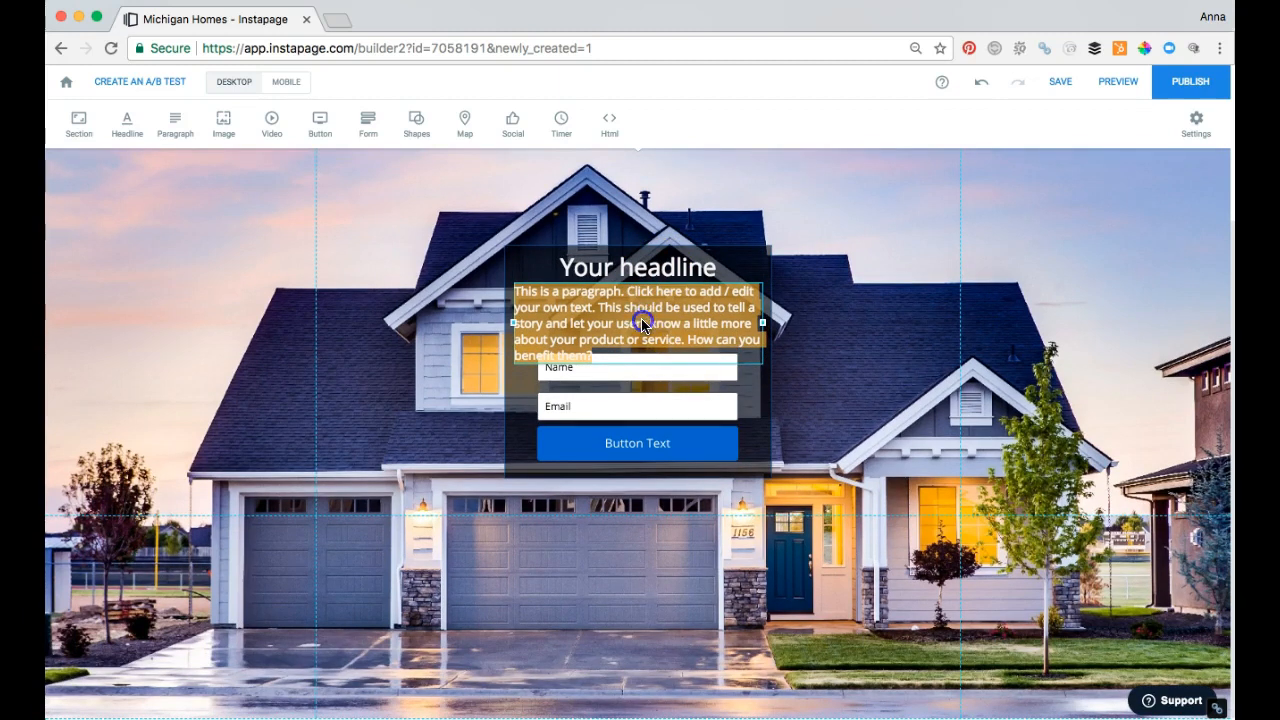
{"action": "scroll", "coordinate": [676, 364], "scroll_direction": "up", "scroll_amount": 1}
{"action": "left_click", "coordinate": [894, 301]}
{"action": "left_click", "coordinate": [688, 368]}
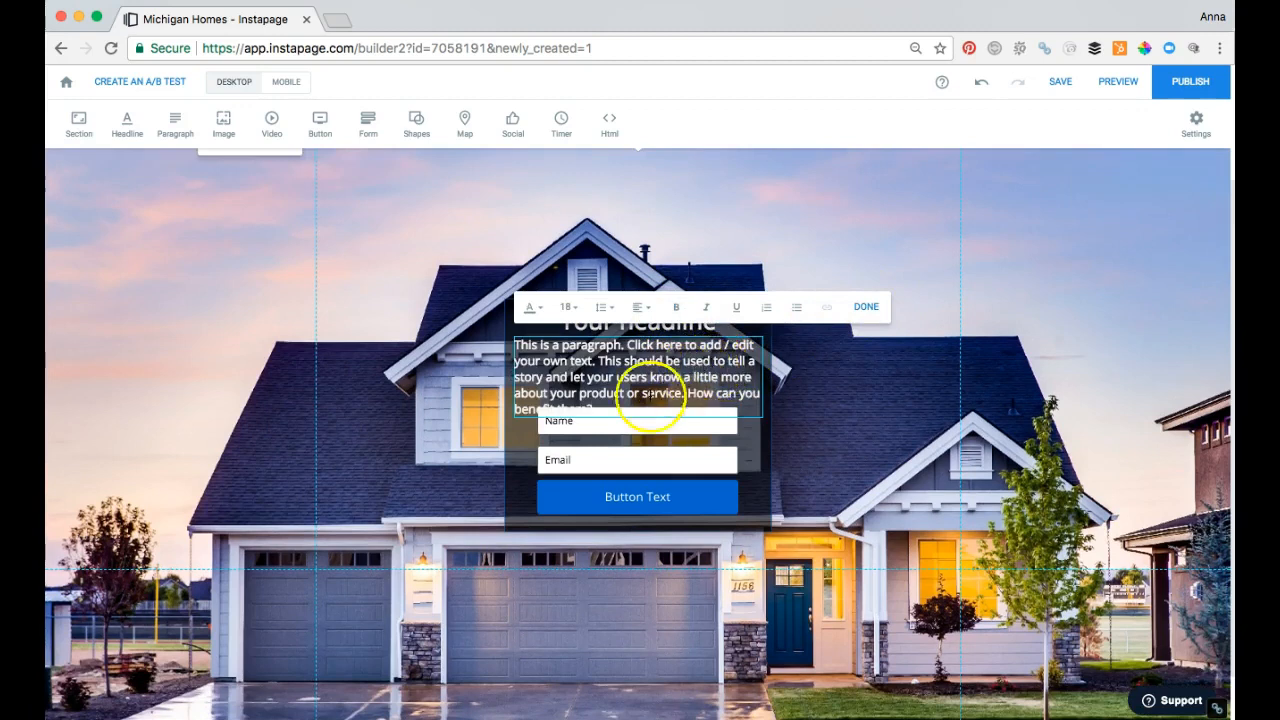
{"action": "triple_click", "coordinate": [537, 365]}
{"action": "left_click_drag", "start_coordinate": [537, 363], "coordinate": [506, 347]}
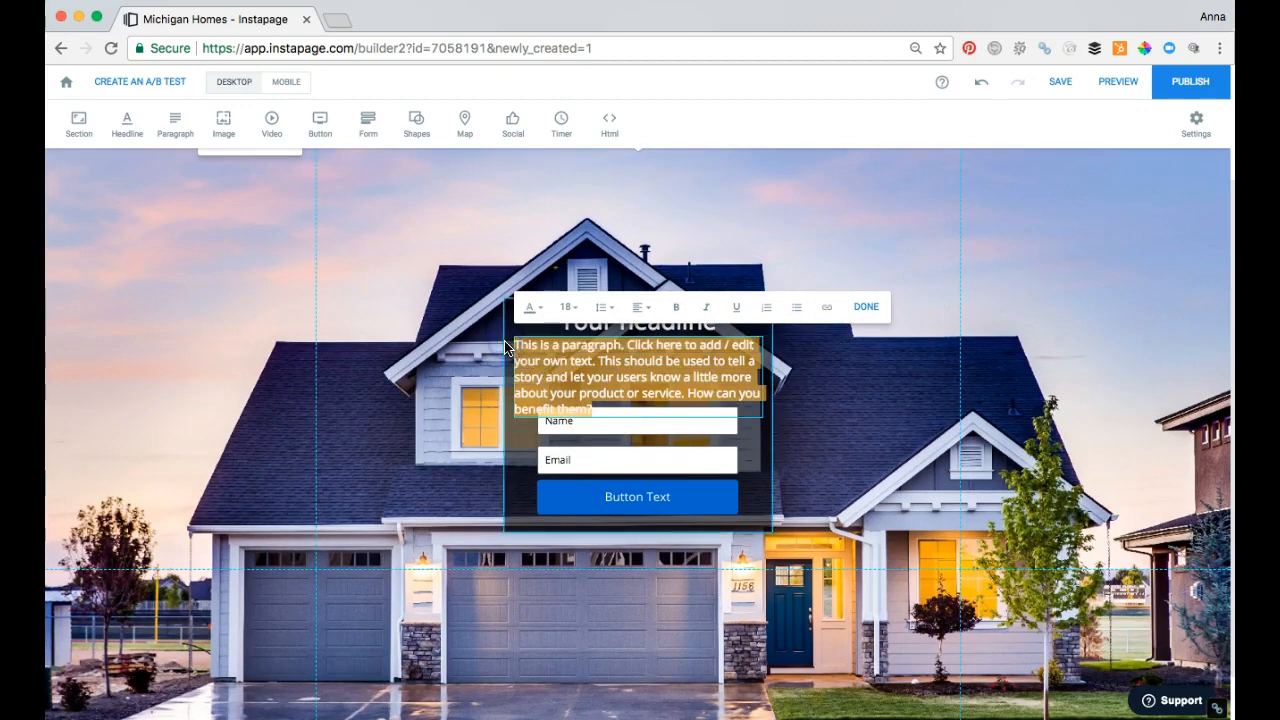
{"action": "type", "text": "Welcome to our website. pl"}
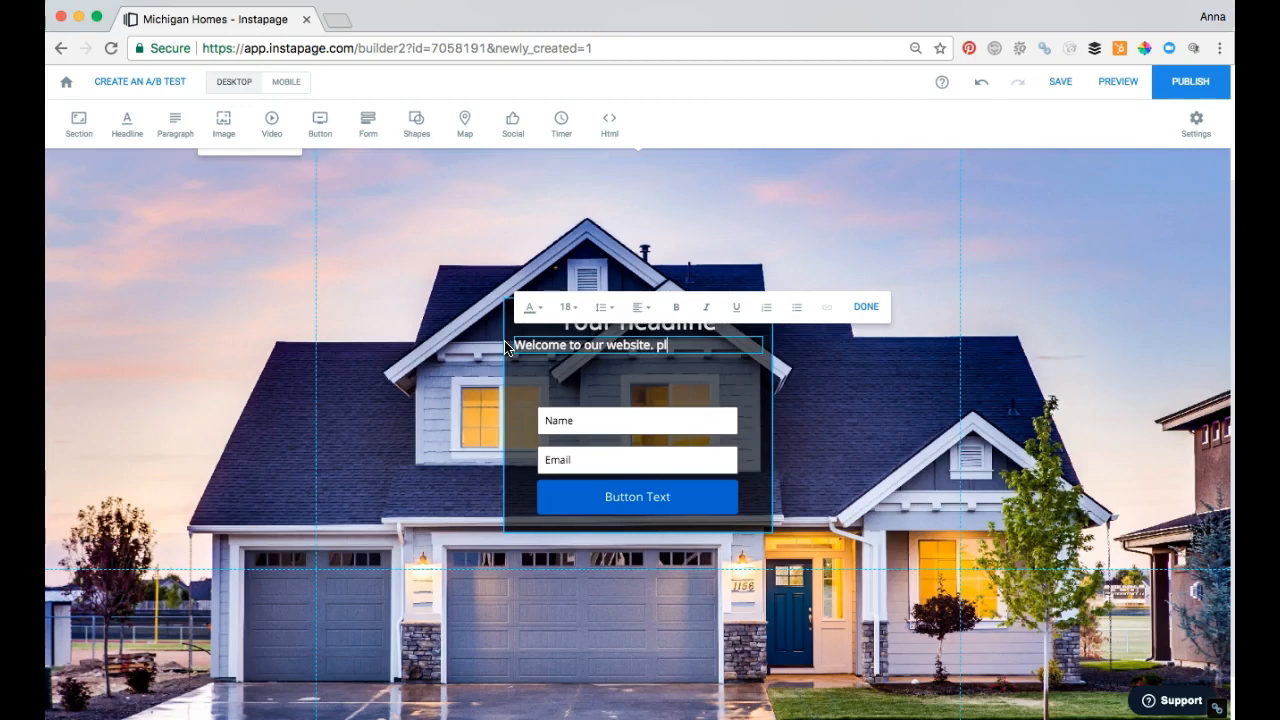
{"action": "type", "text": "your name and email to get your awesome"}
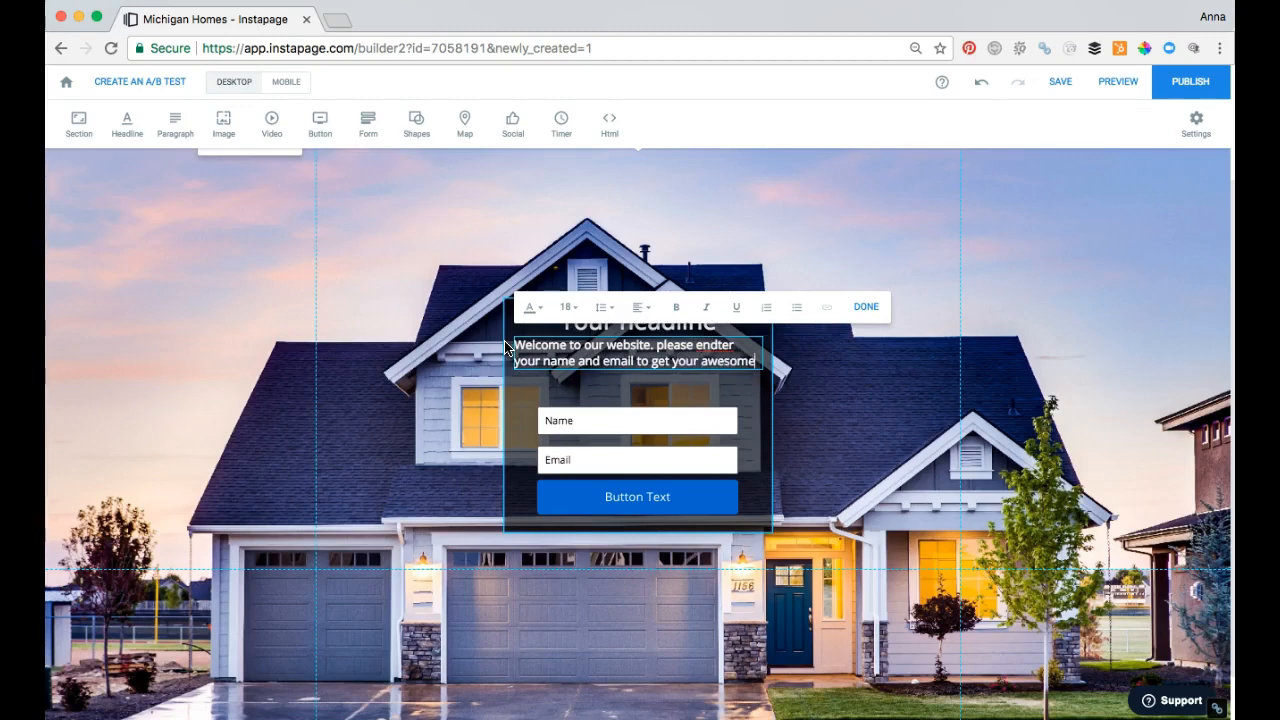
{"action": "type", "text": "form"}
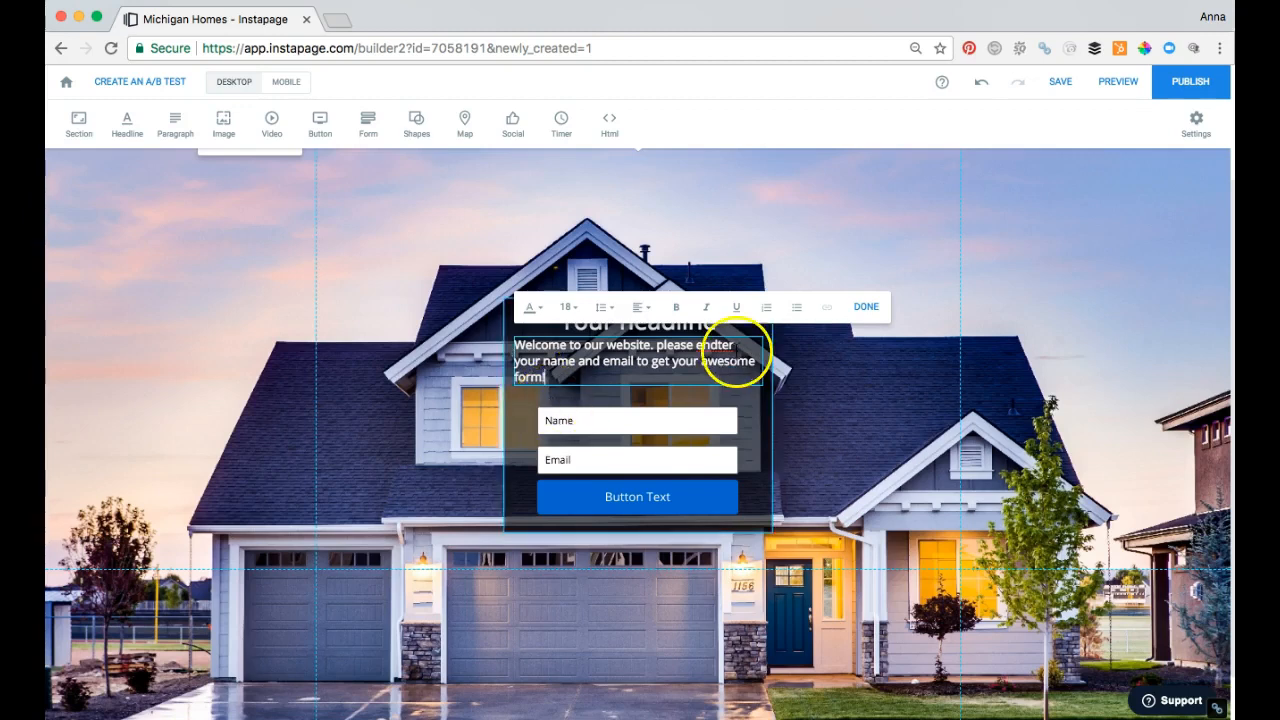
Step: Correct "endter" to "enter" in the paragraph and move the paragraph down, midway between the headline and the form
{"action": "right_click", "coordinate": [733, 350]}
{"action": "left_click", "coordinate": [755, 353]}
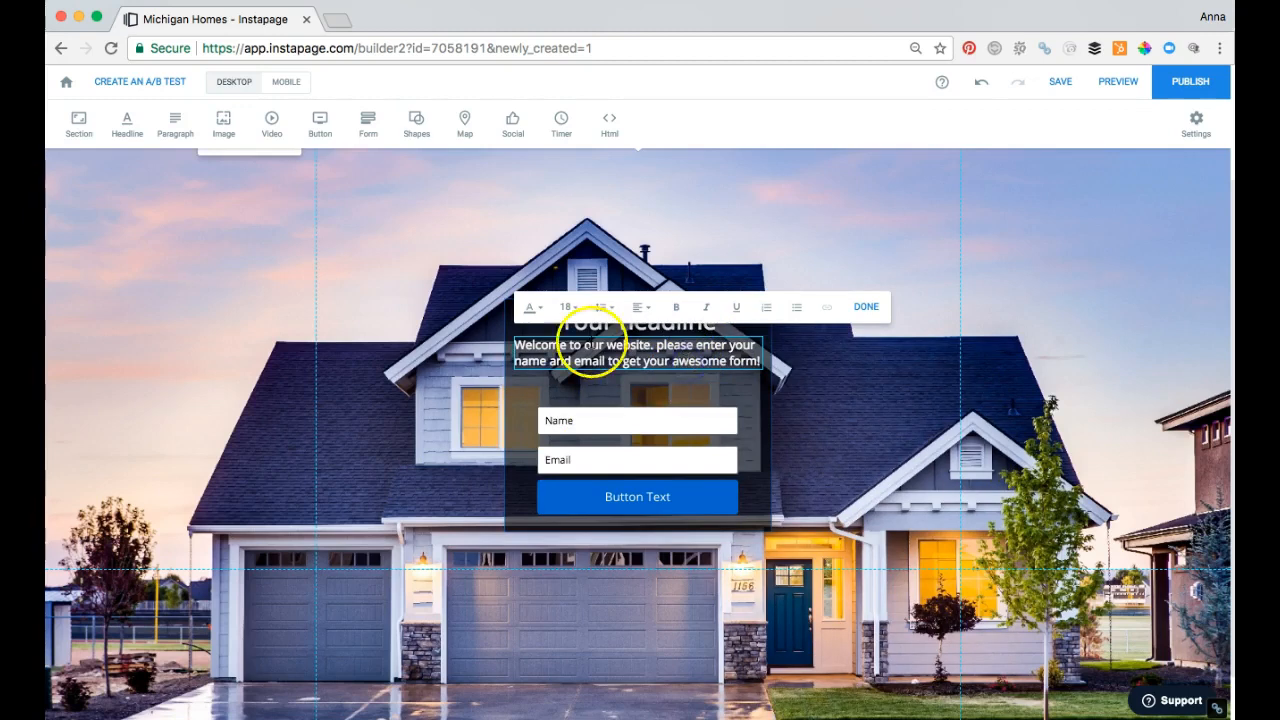
{"action": "left_click", "coordinate": [868, 380]}
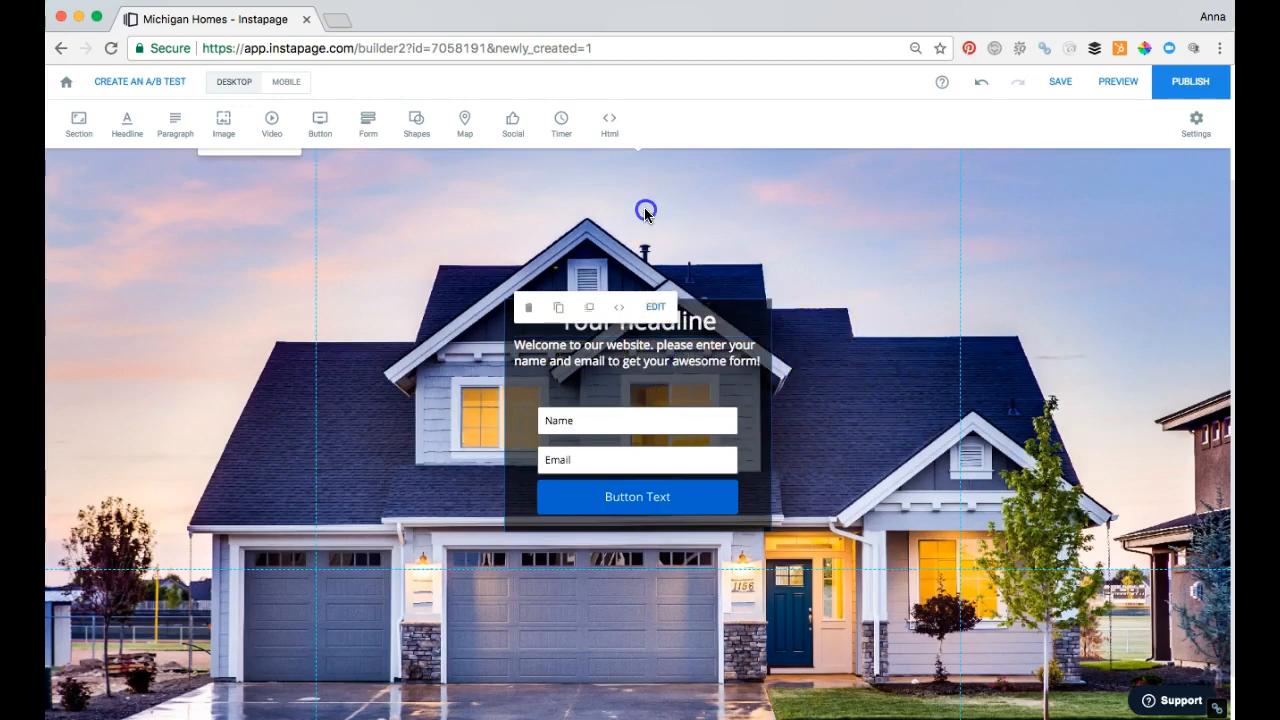
{"action": "left_click", "coordinate": [593, 366]}
{"action": "left_click_drag", "start_coordinate": [593, 366], "coordinate": [595, 380]}
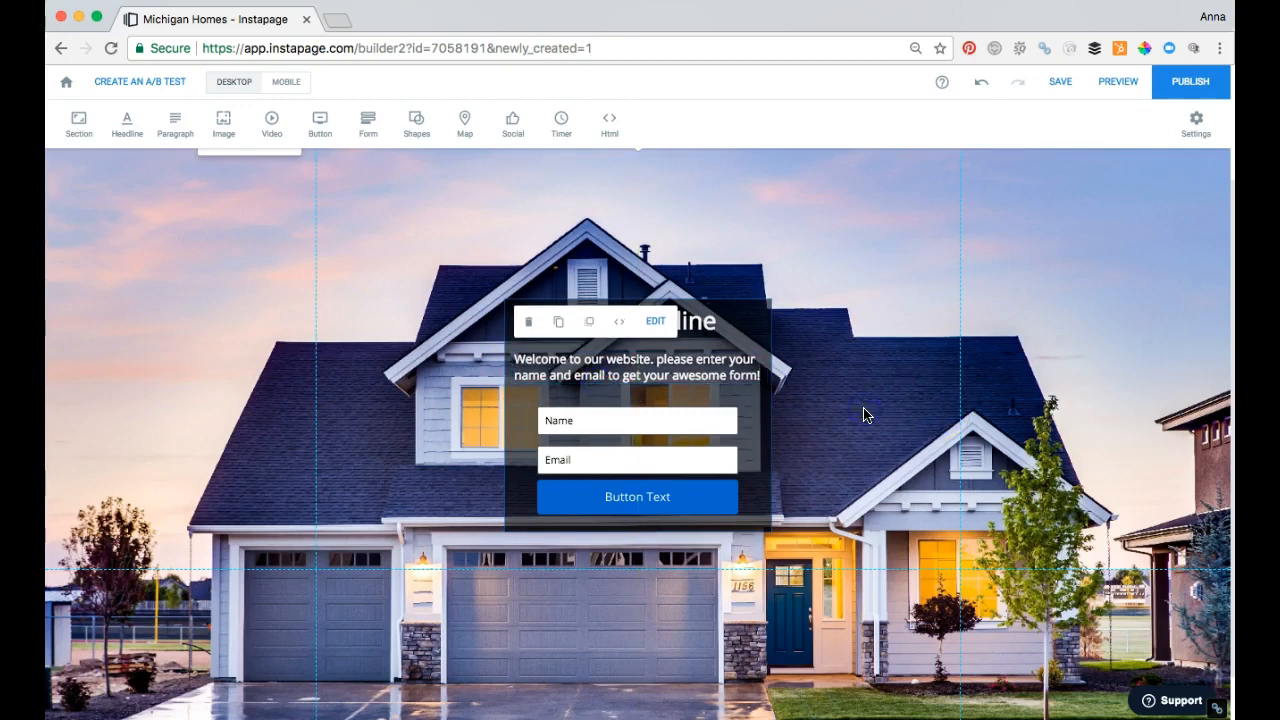
{"action": "left_click", "coordinate": [657, 506]}
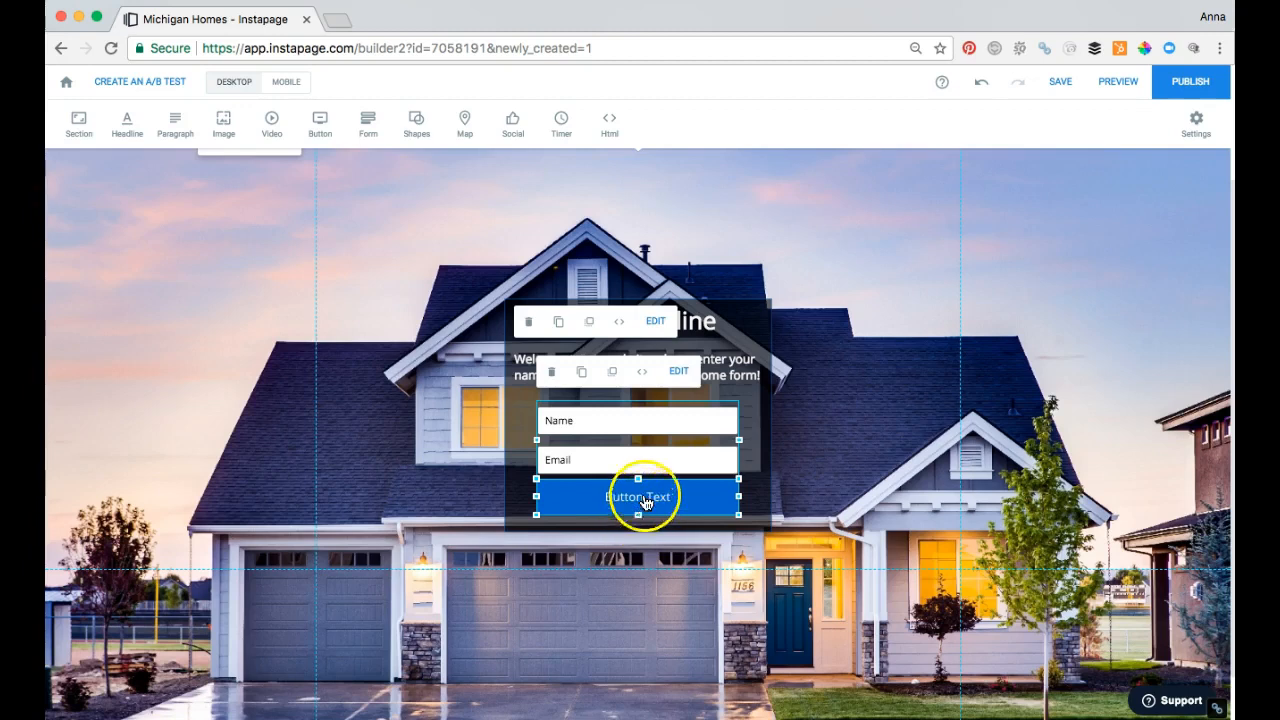
{"action": "left_click", "coordinate": [679, 371]}
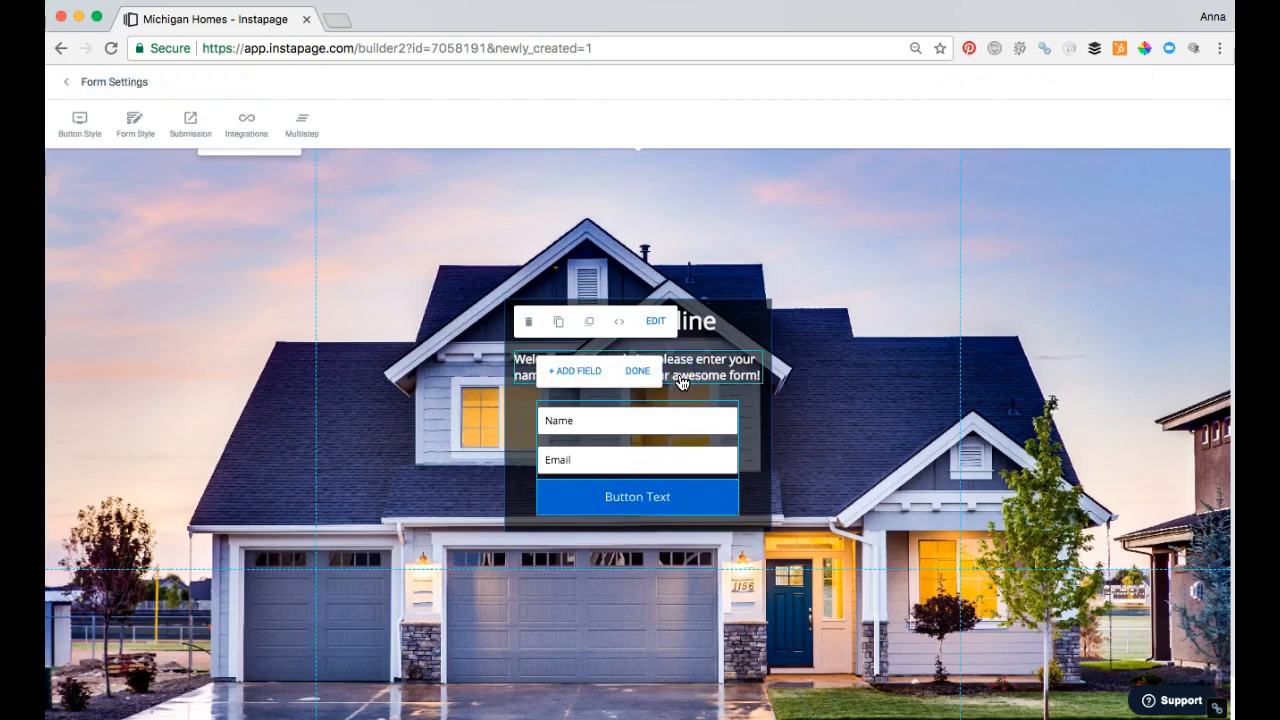
{"action": "left_click", "coordinate": [637, 371]}
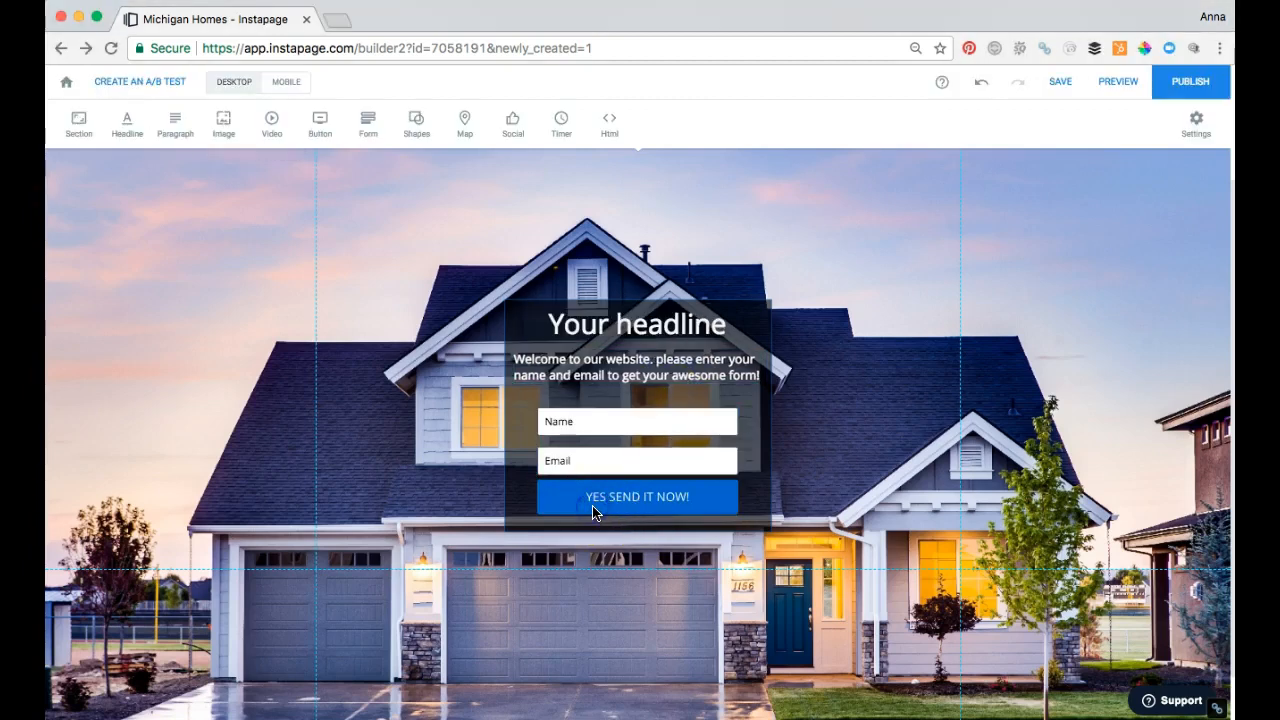
Step: Examine the style options of the form's submit button, including its text and corner radius, and return to the page
{"action": "left_click", "coordinate": [593, 512]}
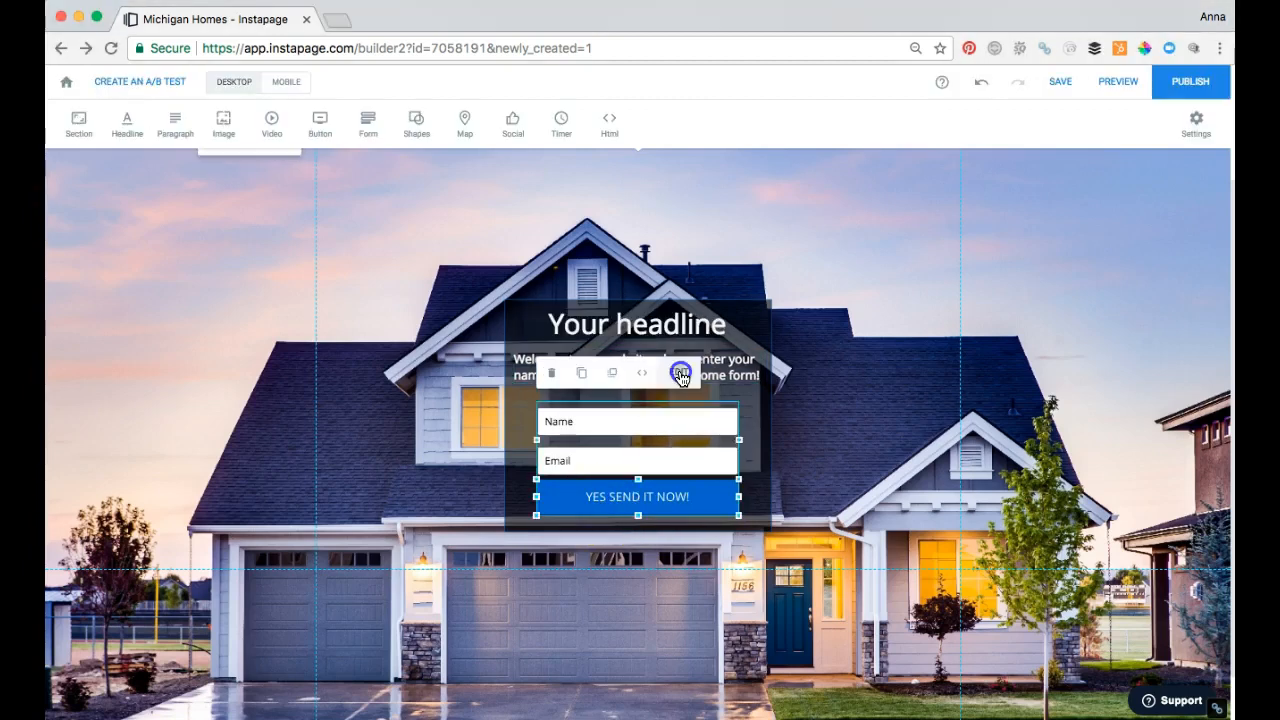
{"action": "left_click", "coordinate": [680, 371]}
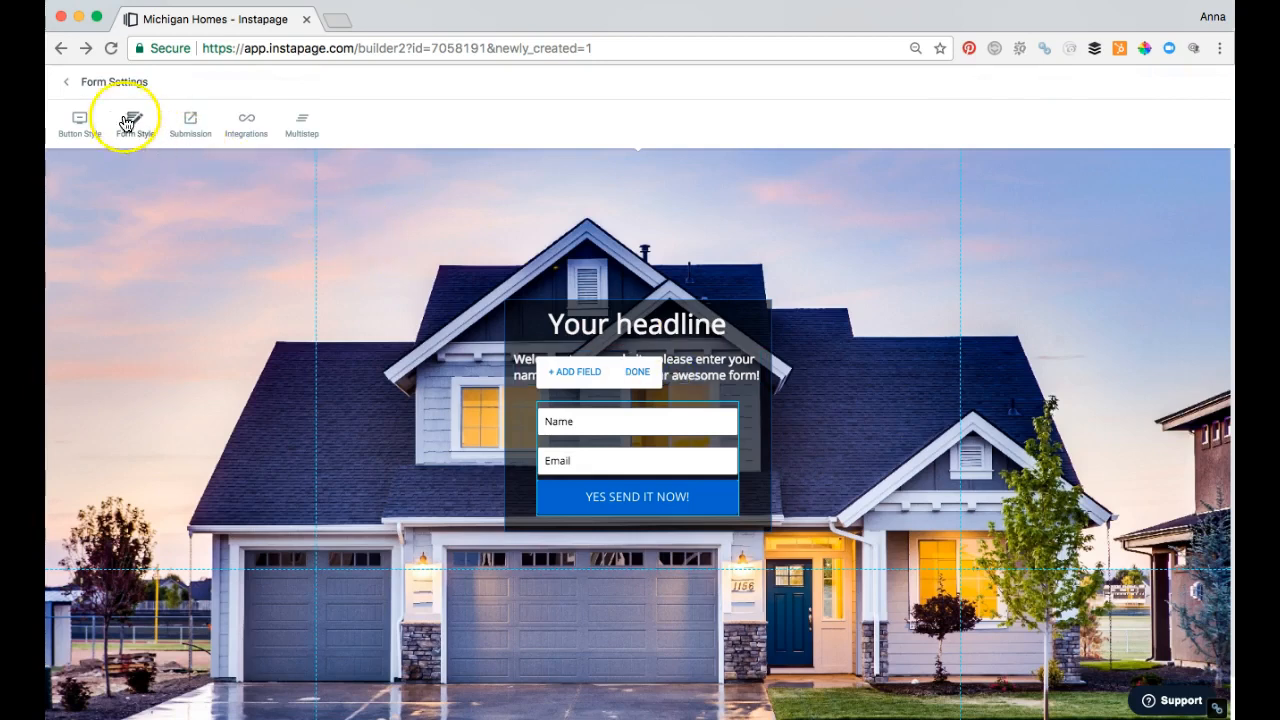
{"action": "left_click", "coordinate": [80, 138]}
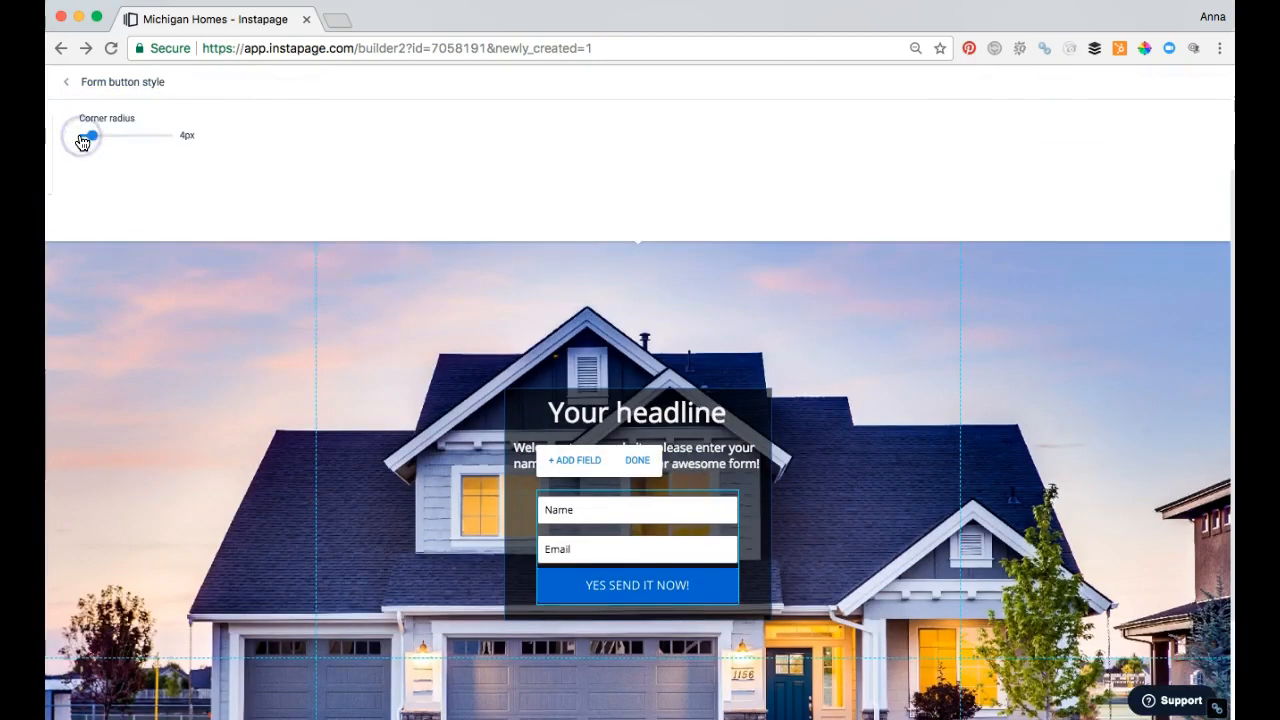
{"action": "left_click_drag", "start_coordinate": [148, 130], "coordinate": [65, 131]}
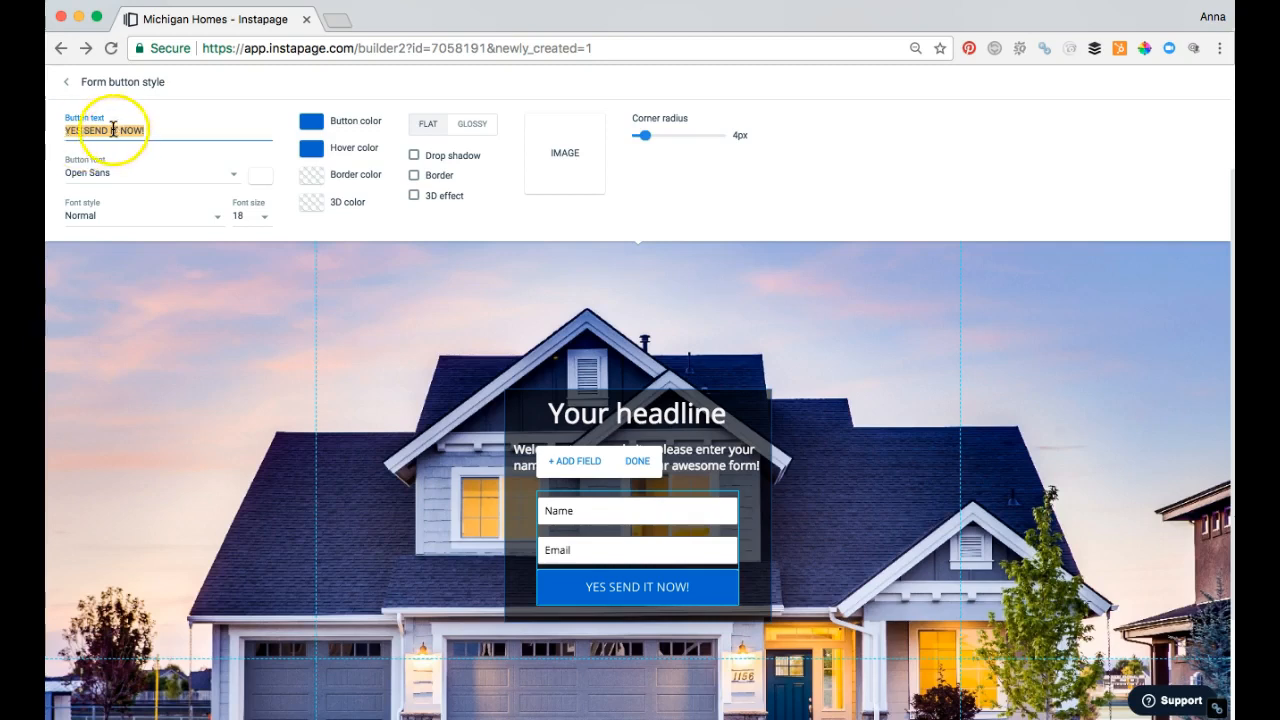
{"action": "mouse_move", "coordinate": [645, 135]}
{"action": "left_mouse_down"}
{"action": "mouse_move", "coordinate": [727, 145]}
{"action": "mouse_move", "coordinate": [643, 145]}
{"action": "left_mouse_up"}
{"action": "left_click", "coordinate": [829, 409]}
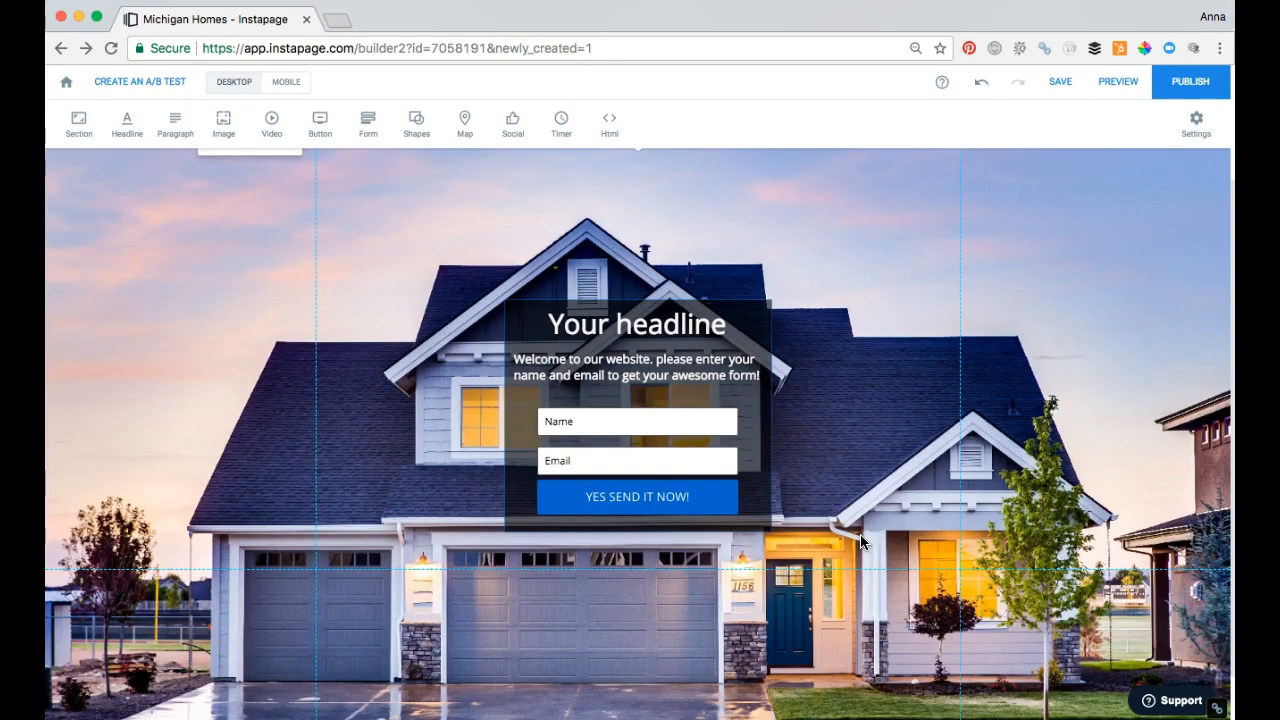
Step: Move the form's Name and Email fields slightly up toward the paragraph, leaving a small gap above the submit button
{"action": "left_click", "coordinate": [690, 454]}
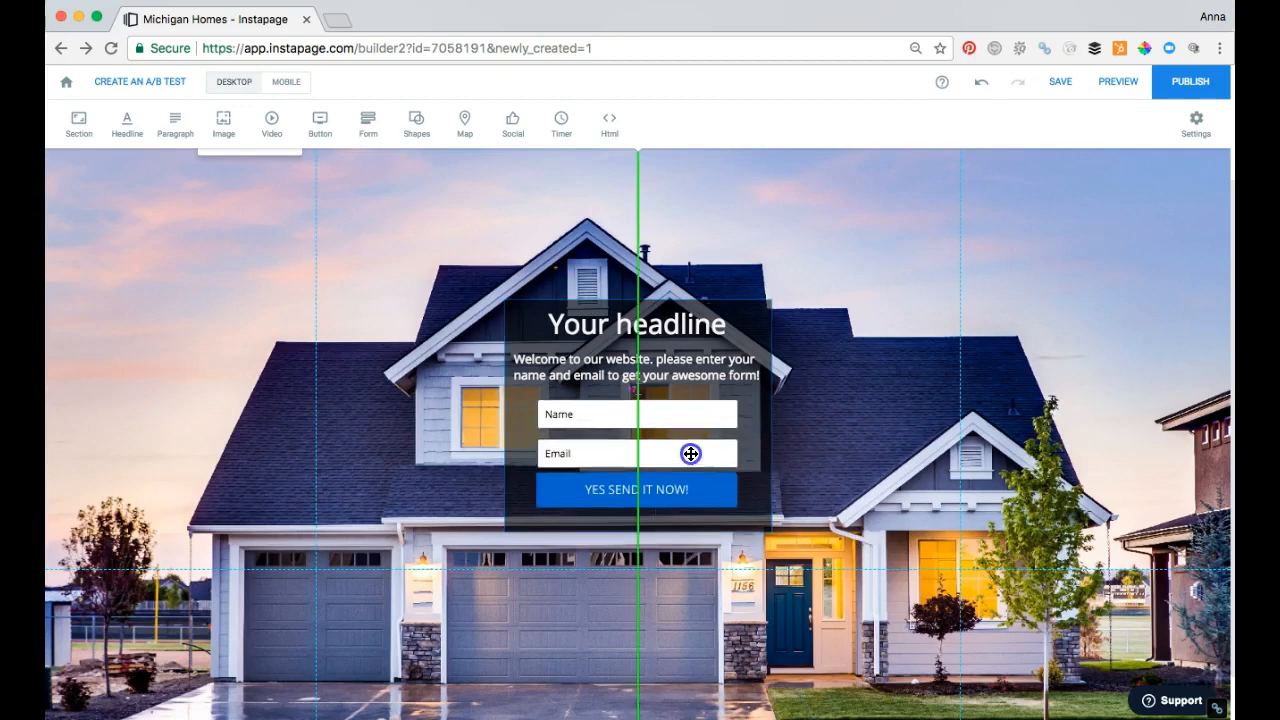
{"action": "left_click_drag", "start_coordinate": [692, 497], "coordinate": [690, 498]}
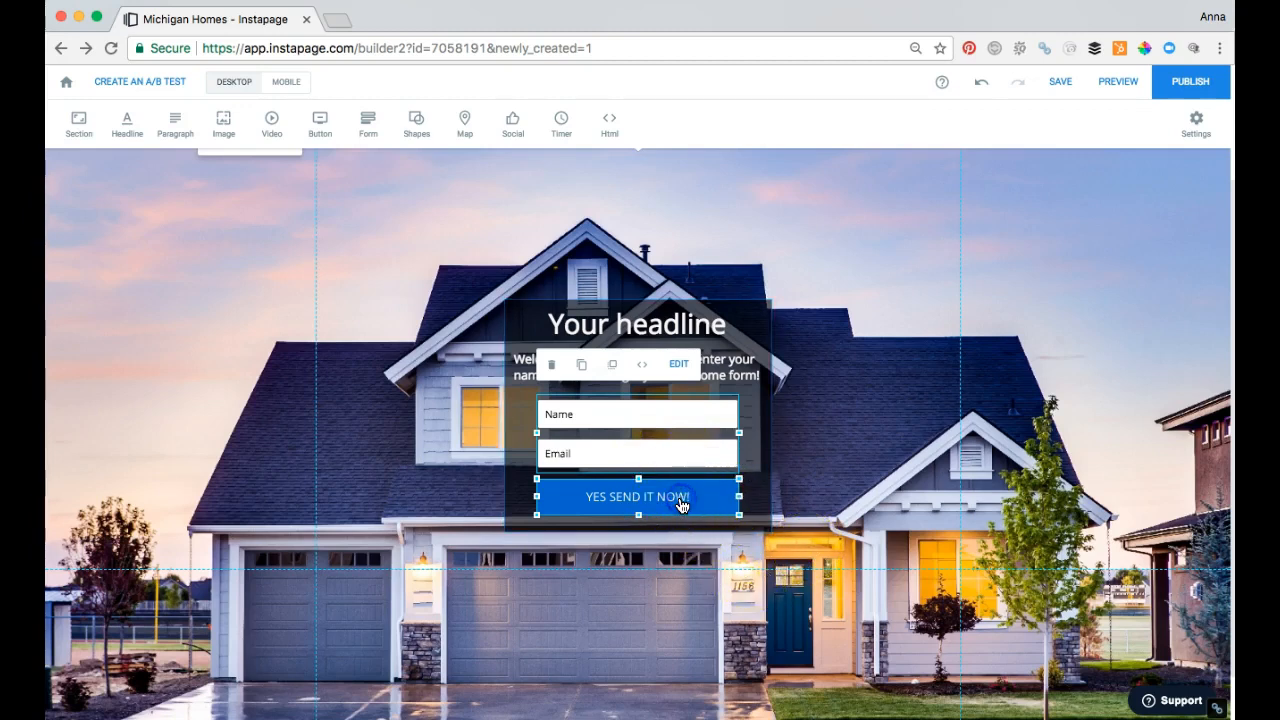
Step: Examine the integrations available for the lead-capture form and return to the page
{"action": "left_click", "coordinate": [686, 372]}
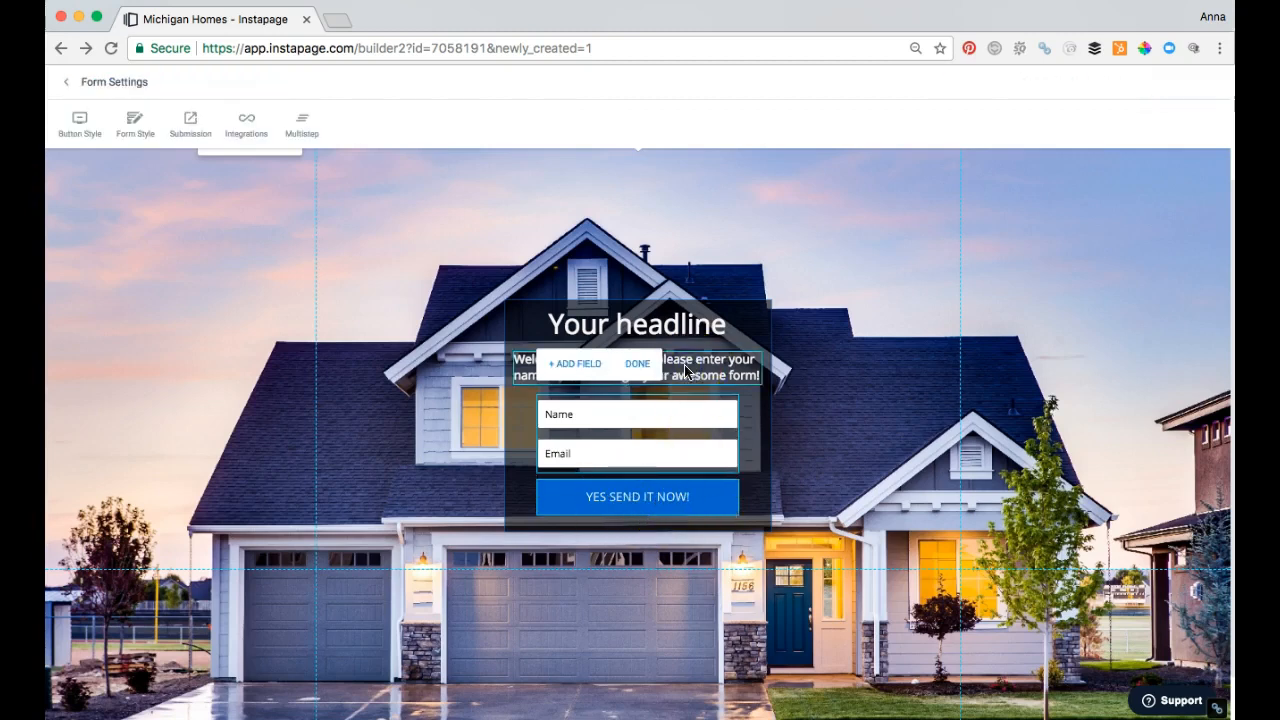
{"action": "left_click", "coordinate": [247, 134]}
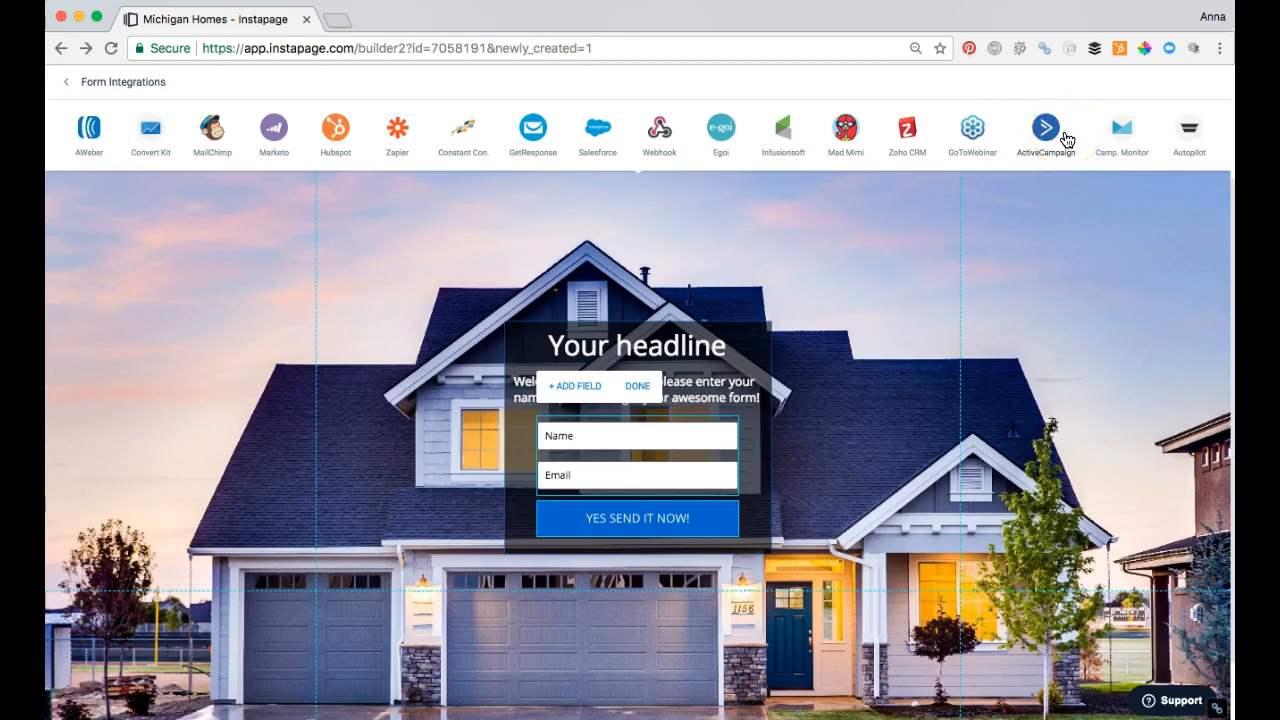
{"action": "left_click", "coordinate": [932, 375]}
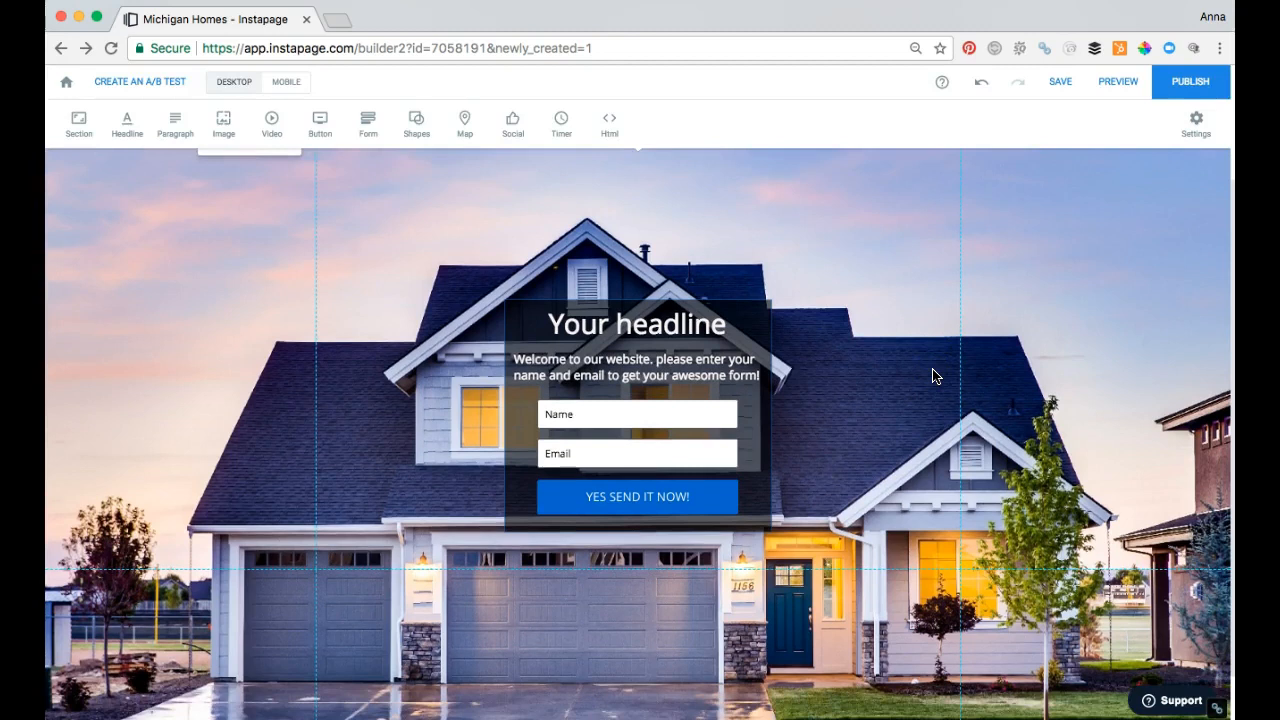
Step: Regenerate the mobile version from the desktop page and shift its headline and form block lower over the house photo
{"action": "left_click", "coordinate": [287, 82]}
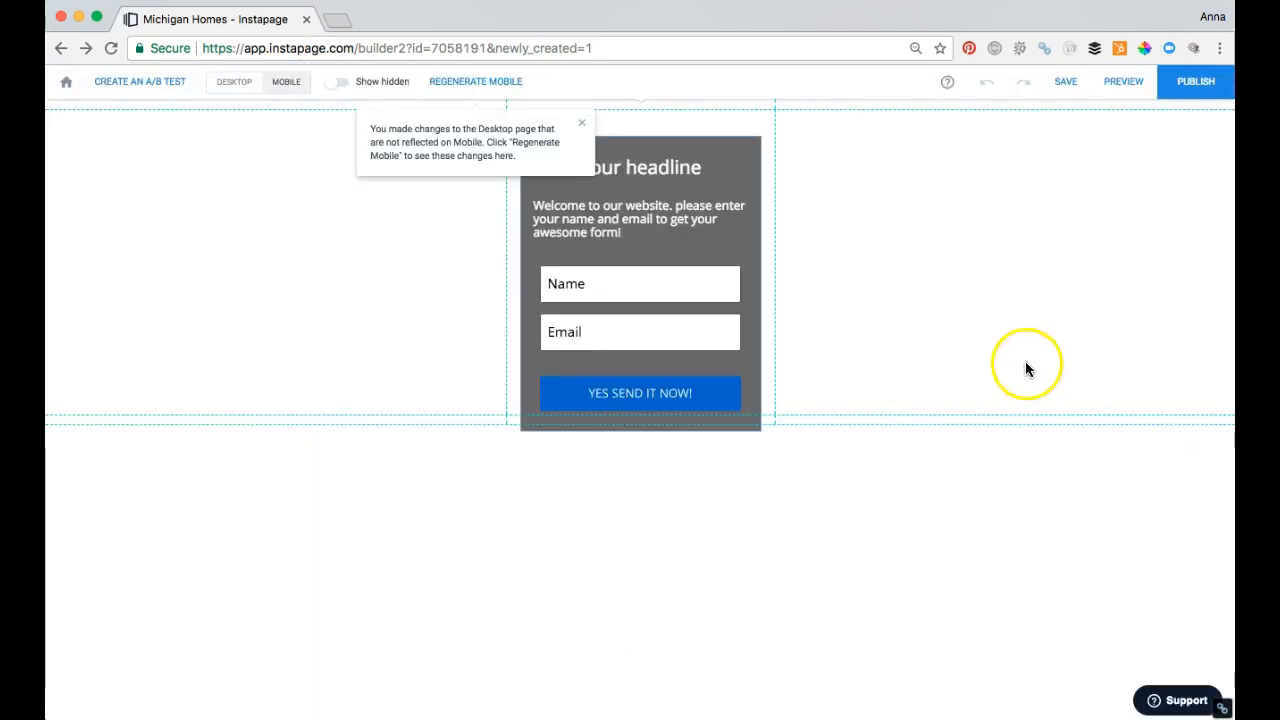
{"action": "left_click", "coordinate": [452, 84]}
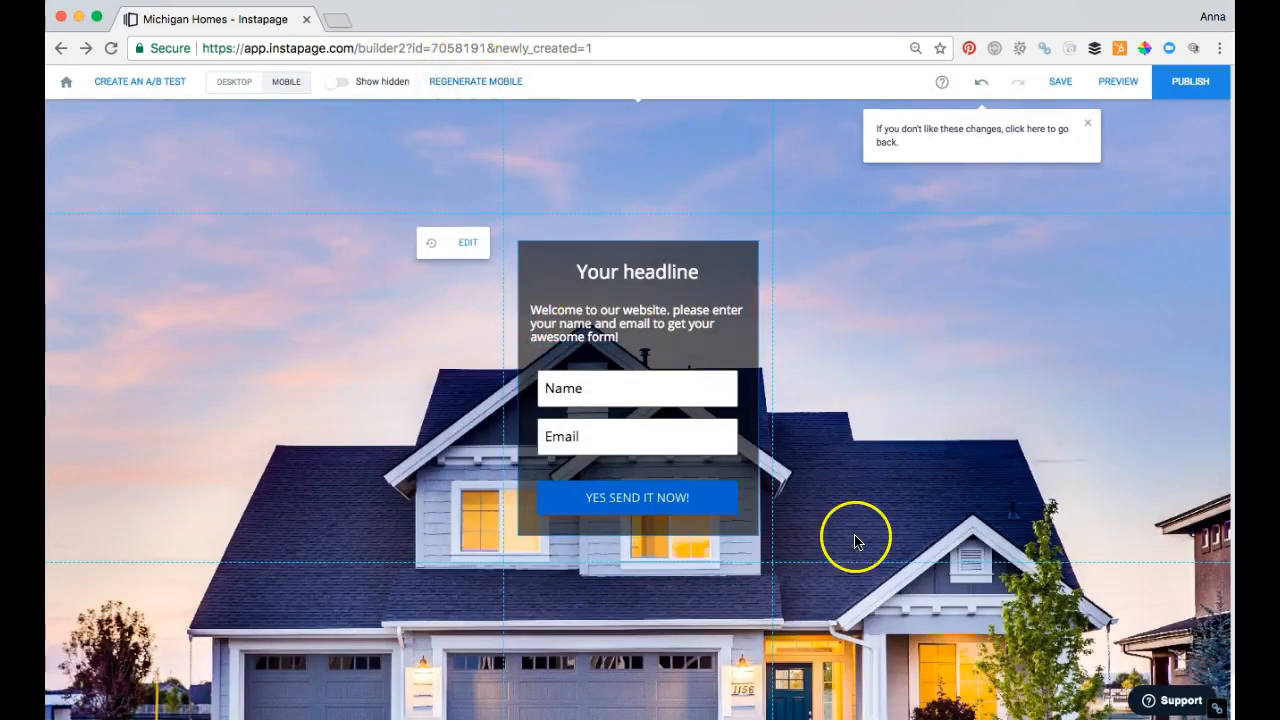
{"action": "left_click_drag", "start_coordinate": [870, 218], "coordinate": [848, 315]}
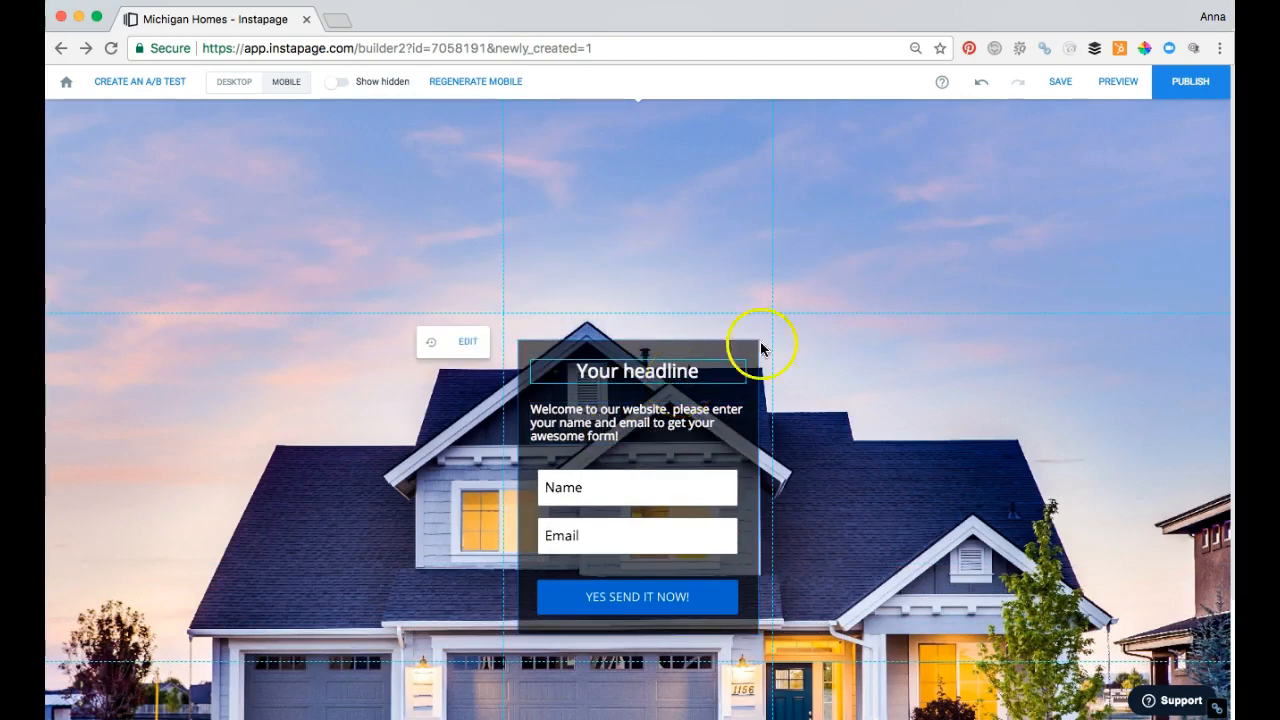
Step: Save the page and return to its desktop version
{"action": "left_click", "coordinate": [1064, 82]}
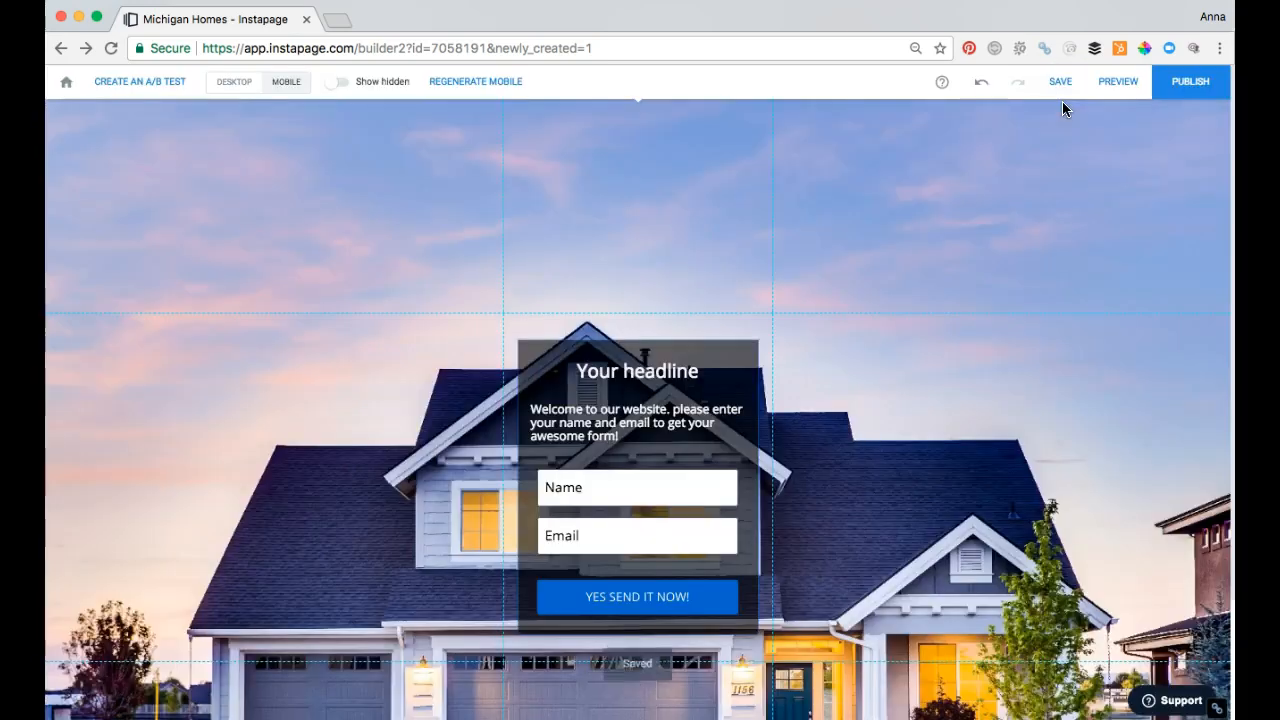
{"action": "mouse_move", "coordinate": [286, 97]}
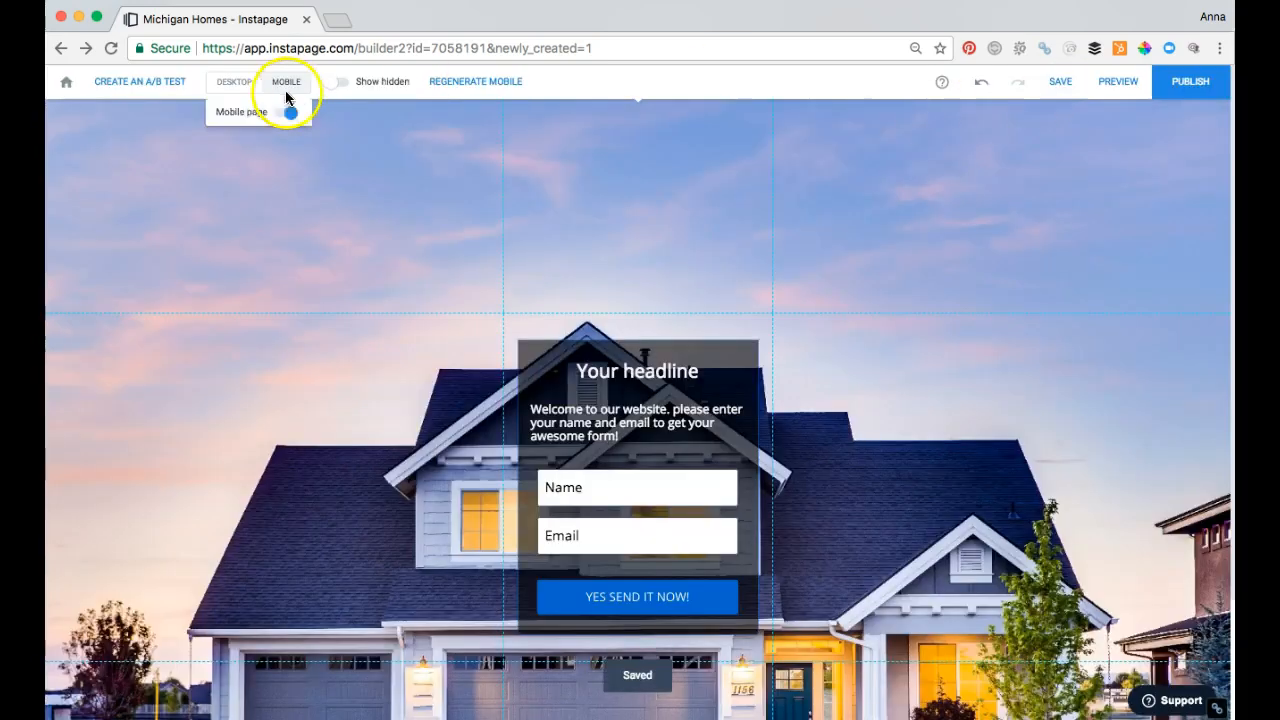
{"action": "left_click", "coordinate": [231, 92]}
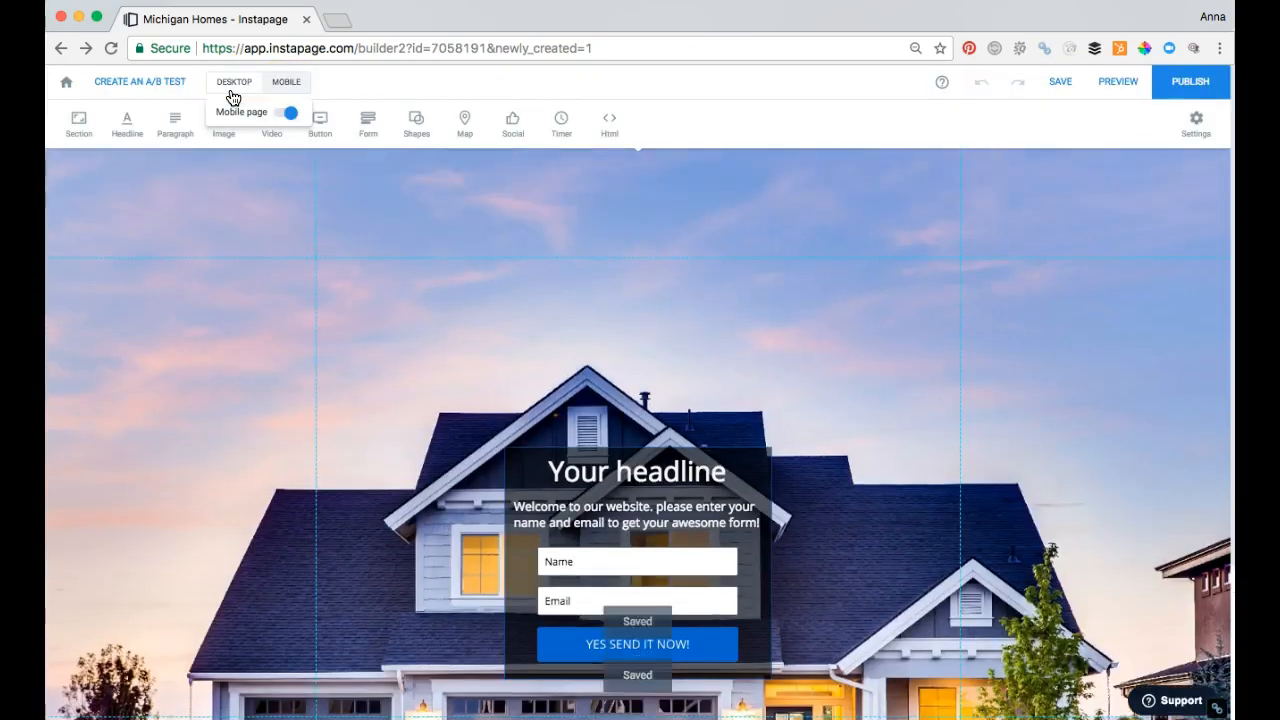
{"action": "scroll", "coordinate": [883, 386], "scroll_direction": "down", "scroll_amount": 1}
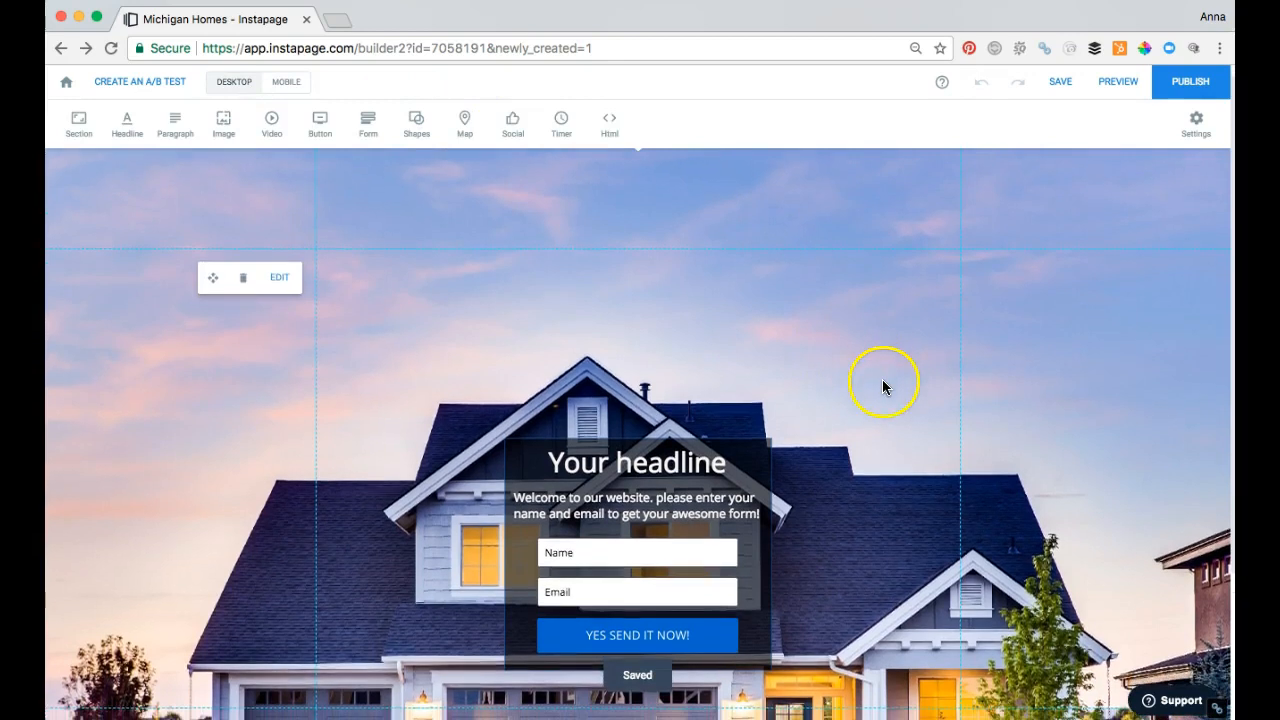
{"action": "mouse_move", "coordinate": [215, 77]}
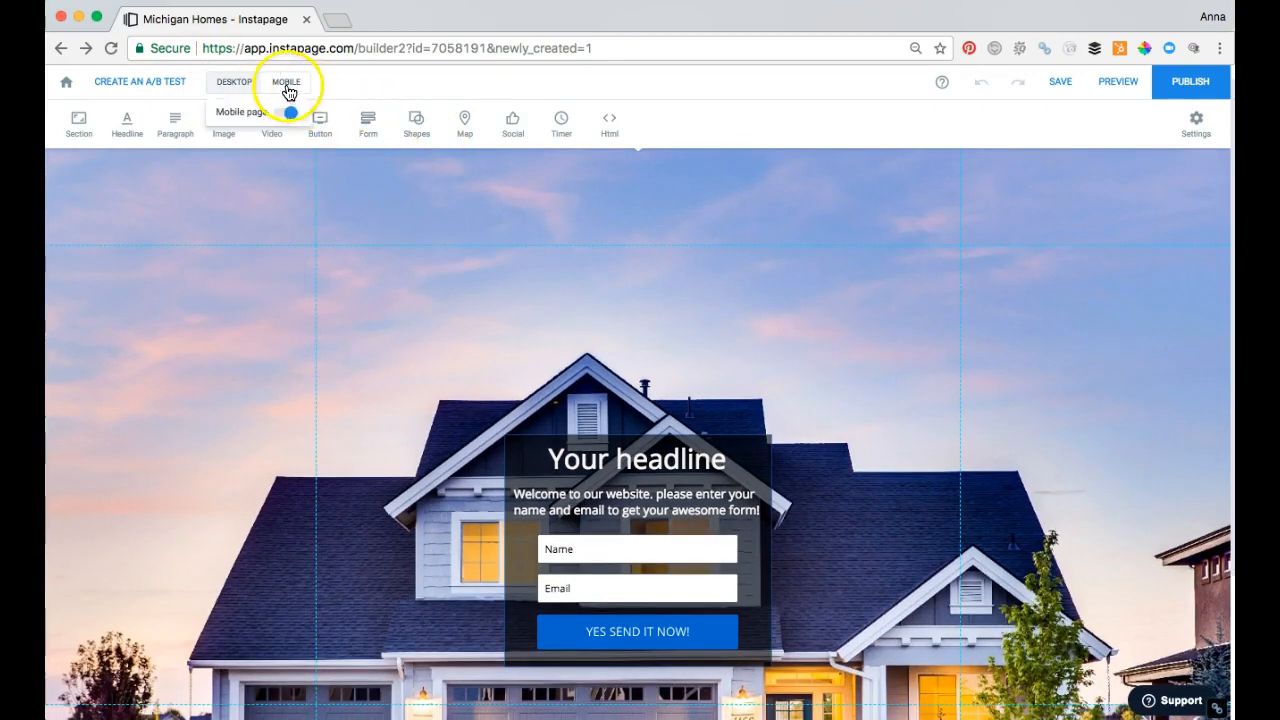
{"action": "scroll", "coordinate": [949, 378], "scroll_direction": "down", "scroll_amount": 1}
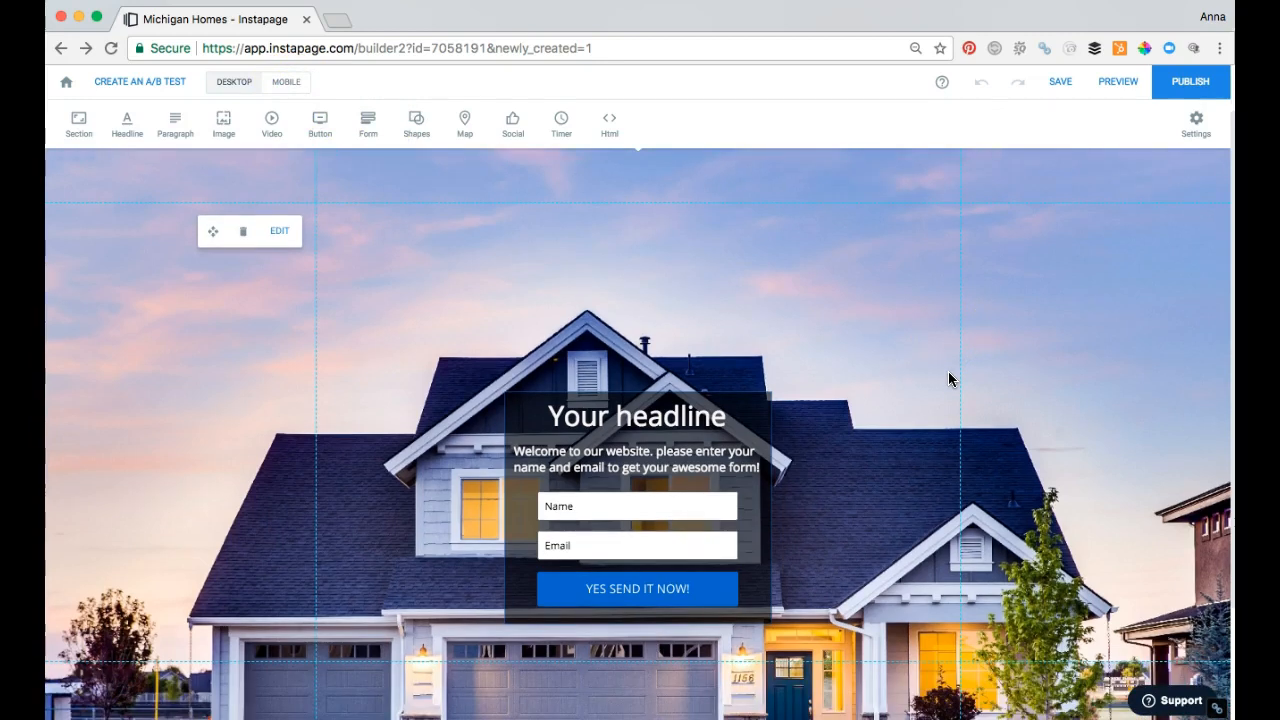
{"action": "left_click", "coordinate": [109, 663]}
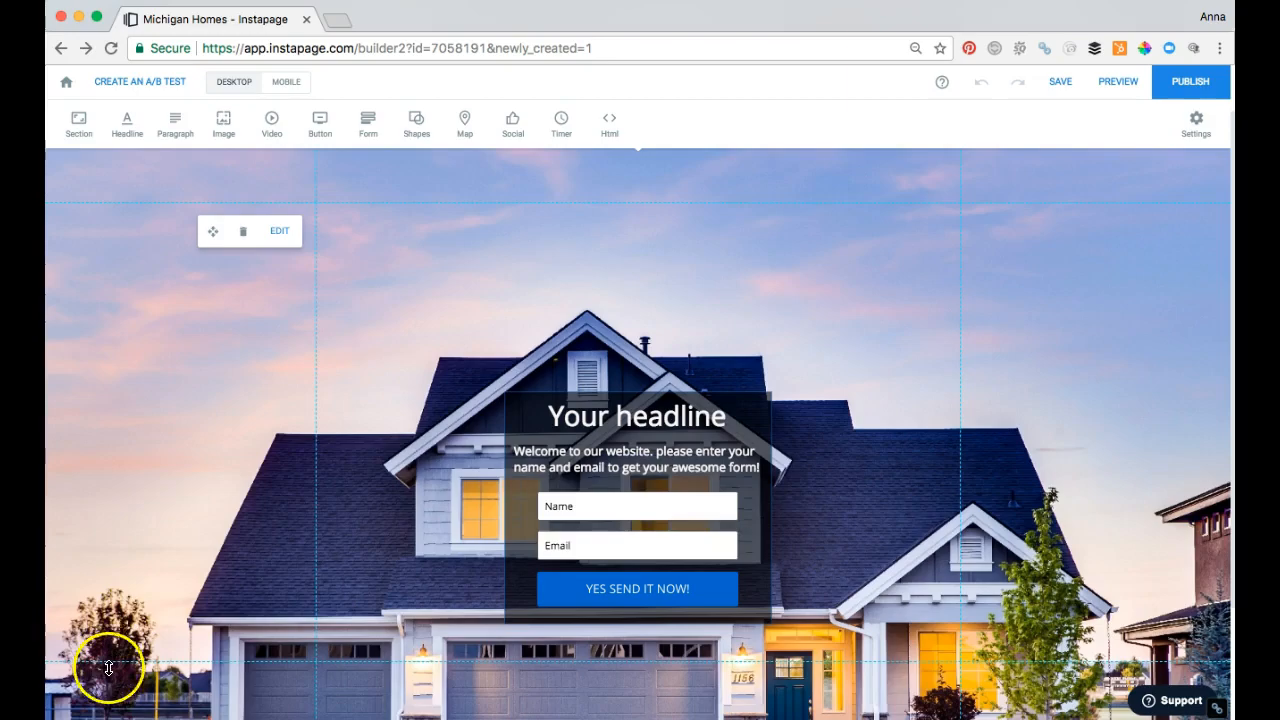